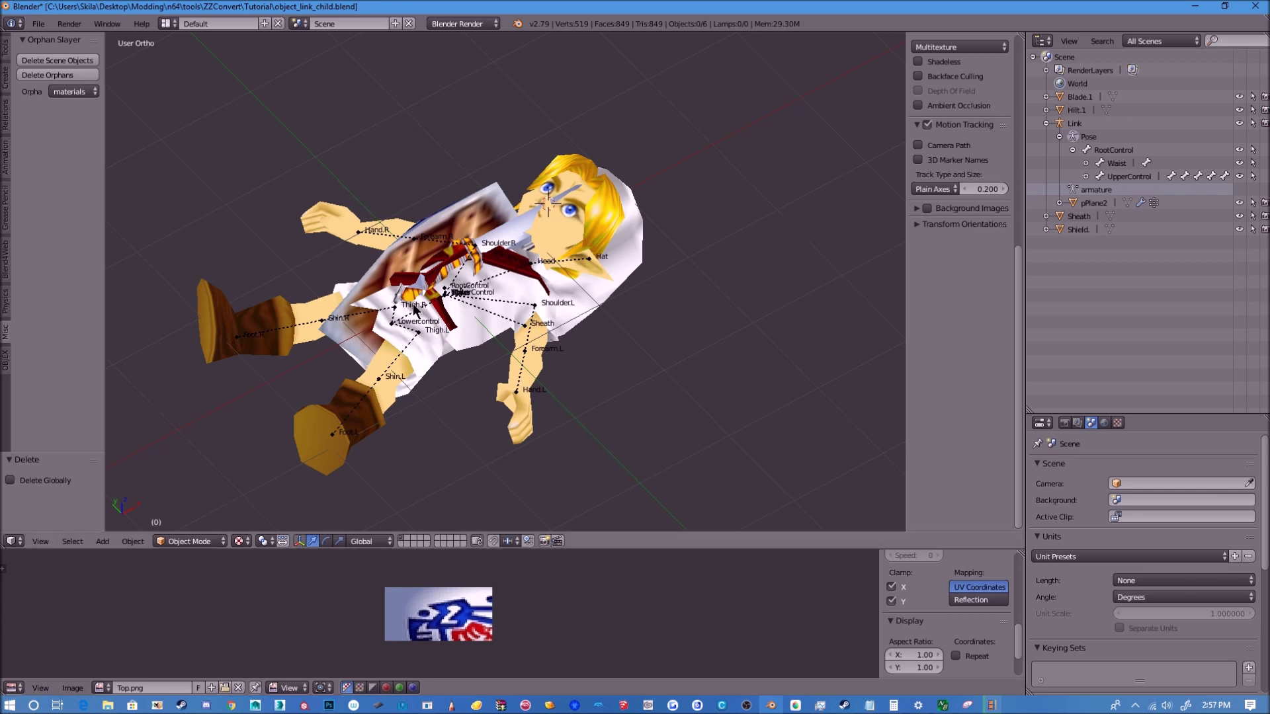
# Rename the shield object to Shield.1 in the Outliner.
pyautogui.moveTo(314, 202); pyautogui.dragTo(401, 227, button='middle')
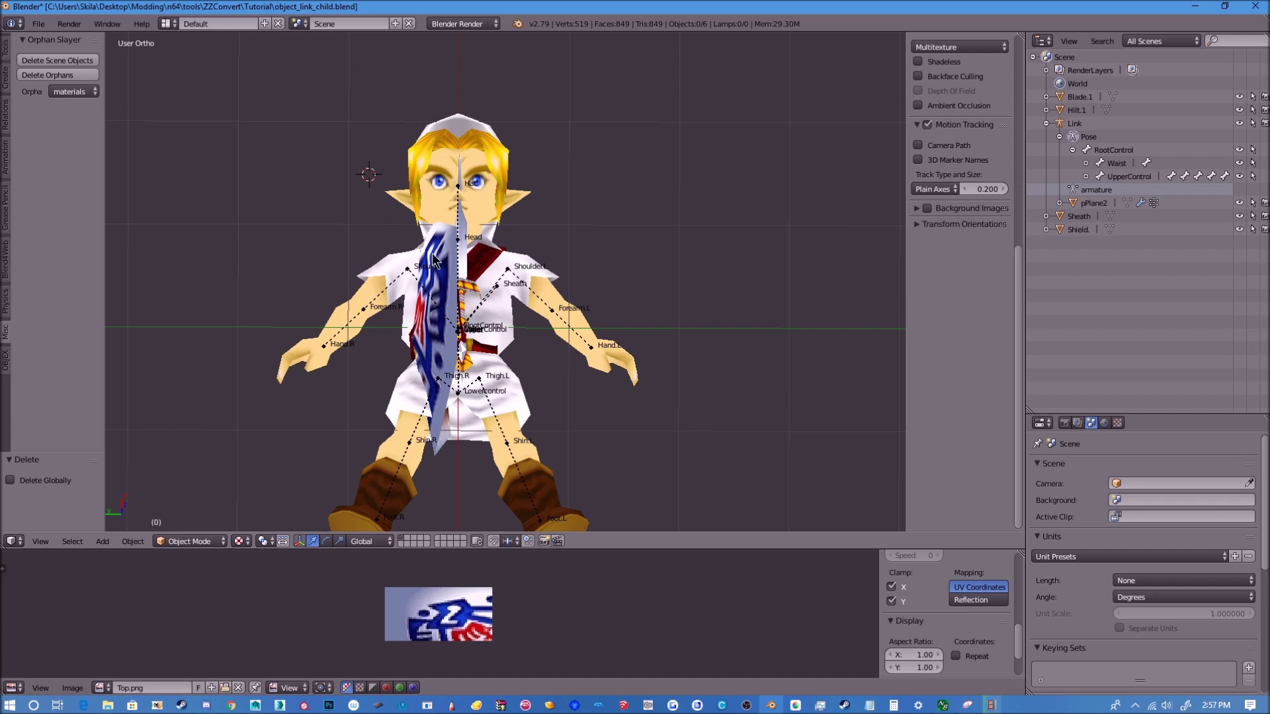
pyautogui.doubleClick(1083, 230)
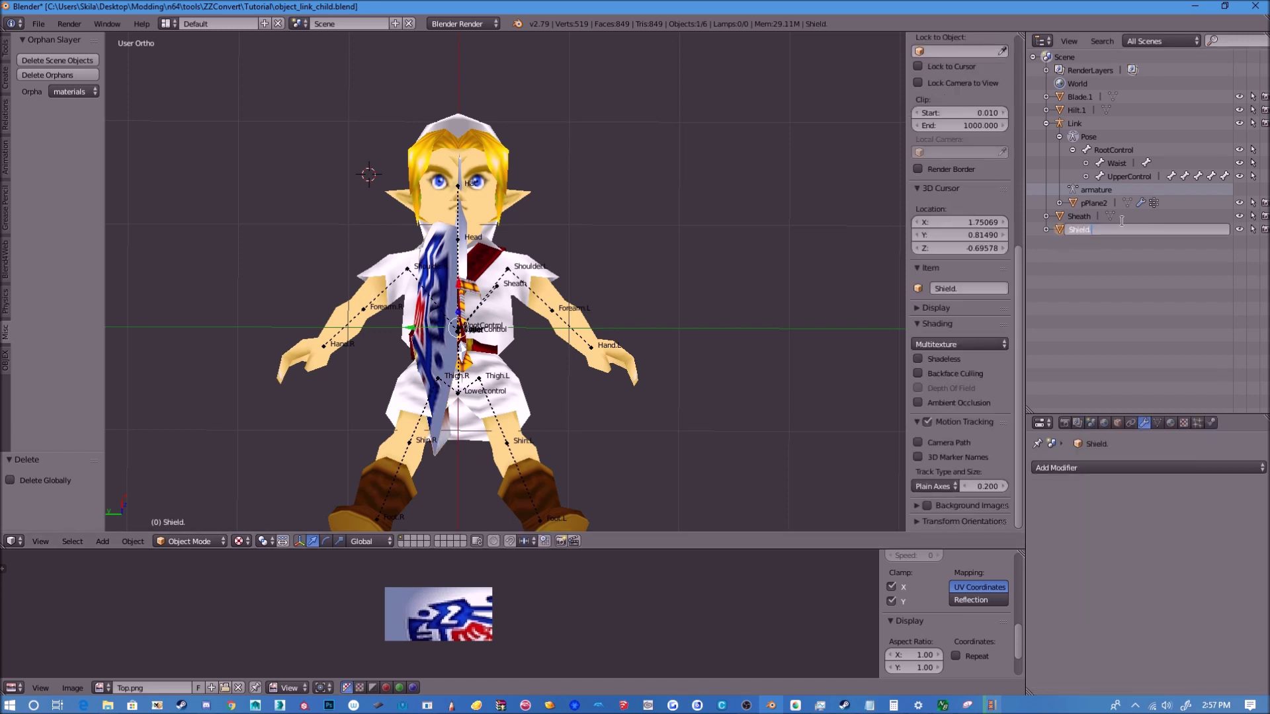
pyautogui.press('End')
pyautogui.write('1')
pyautogui.press('Return')
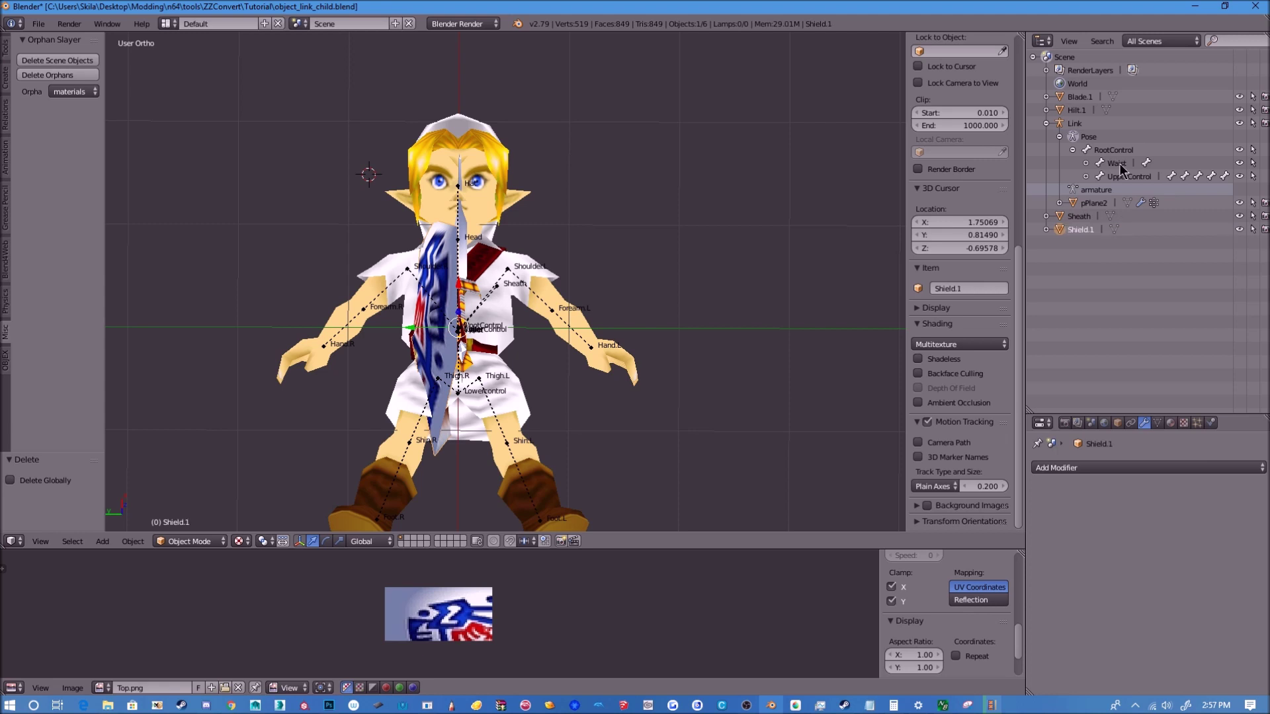
# Rename the pPlane2 mesh to riggedmesh.
pyautogui.click(1081, 125)
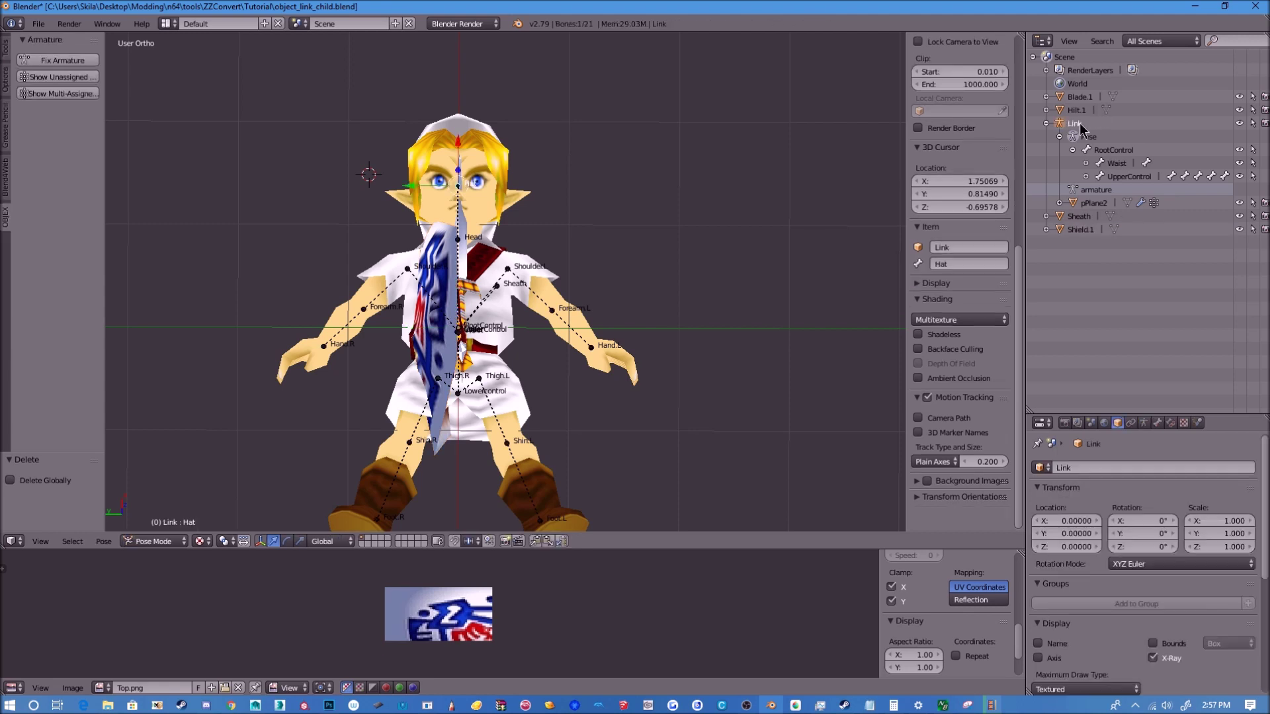
pyautogui.click(1094, 203)
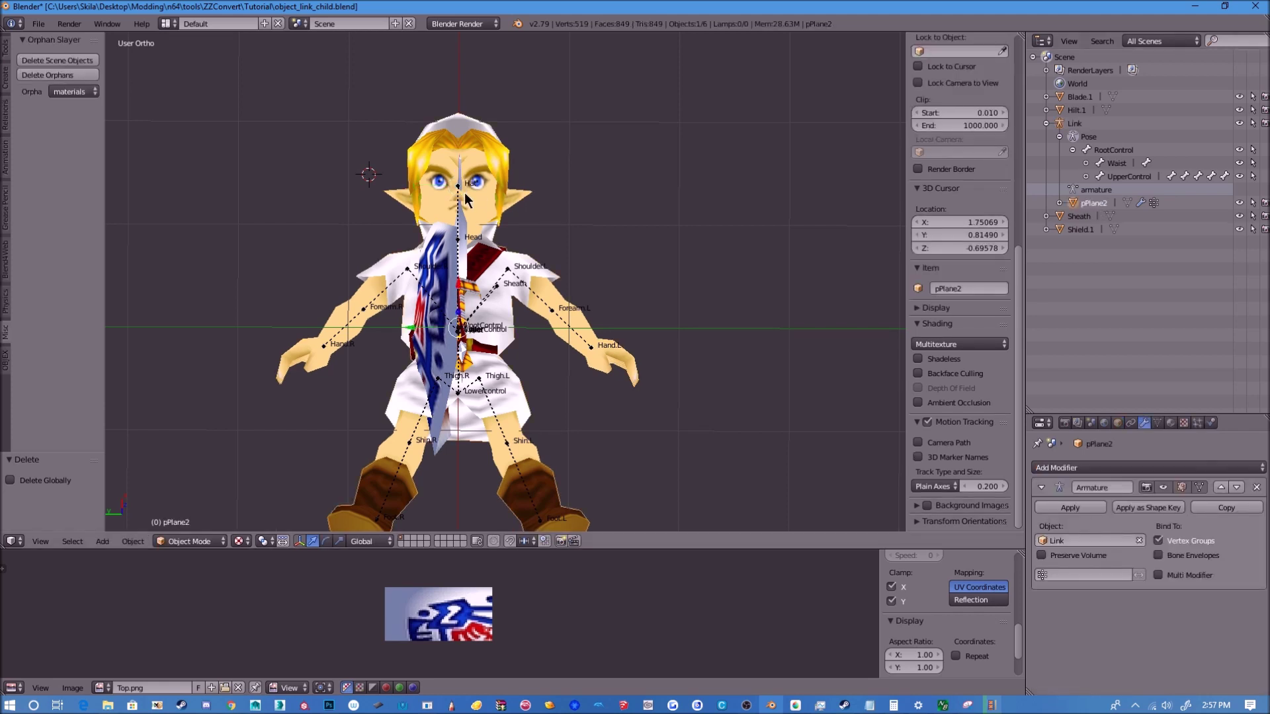
pyautogui.moveTo(464, 193); pyautogui.dragTo(580, 173, button='middle')
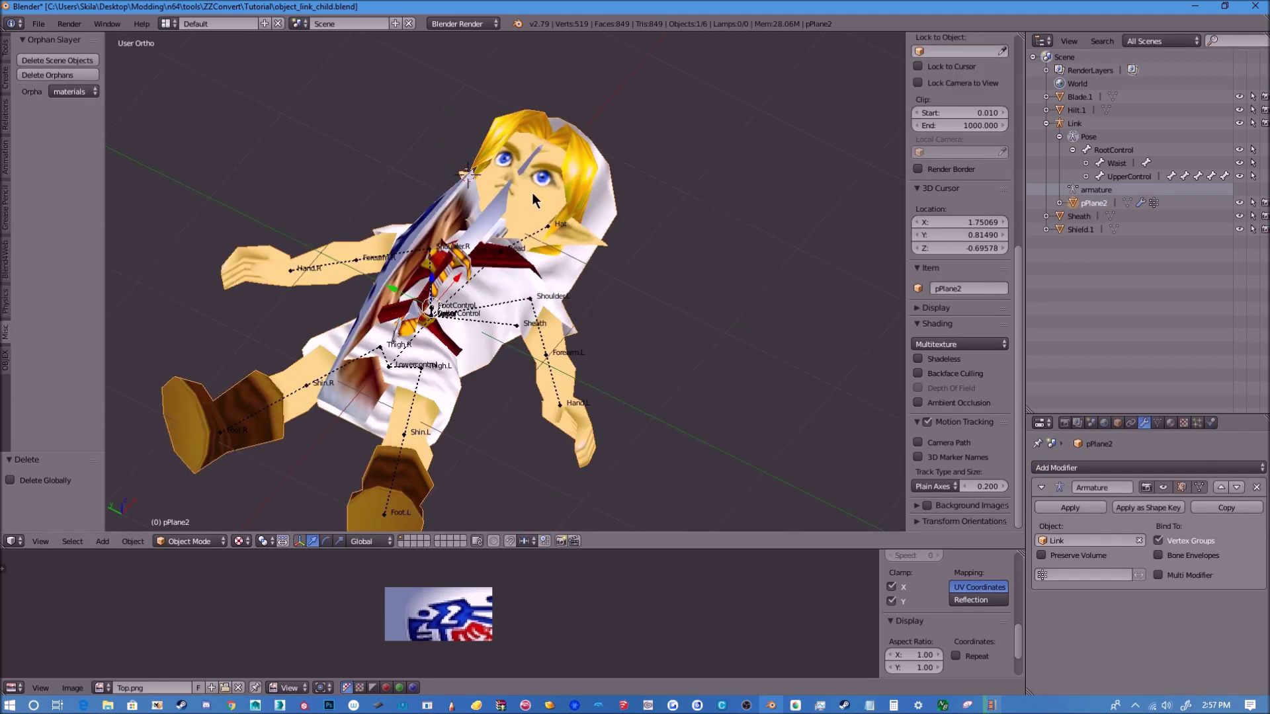
pyautogui.hotkey('ctrl', 'z')
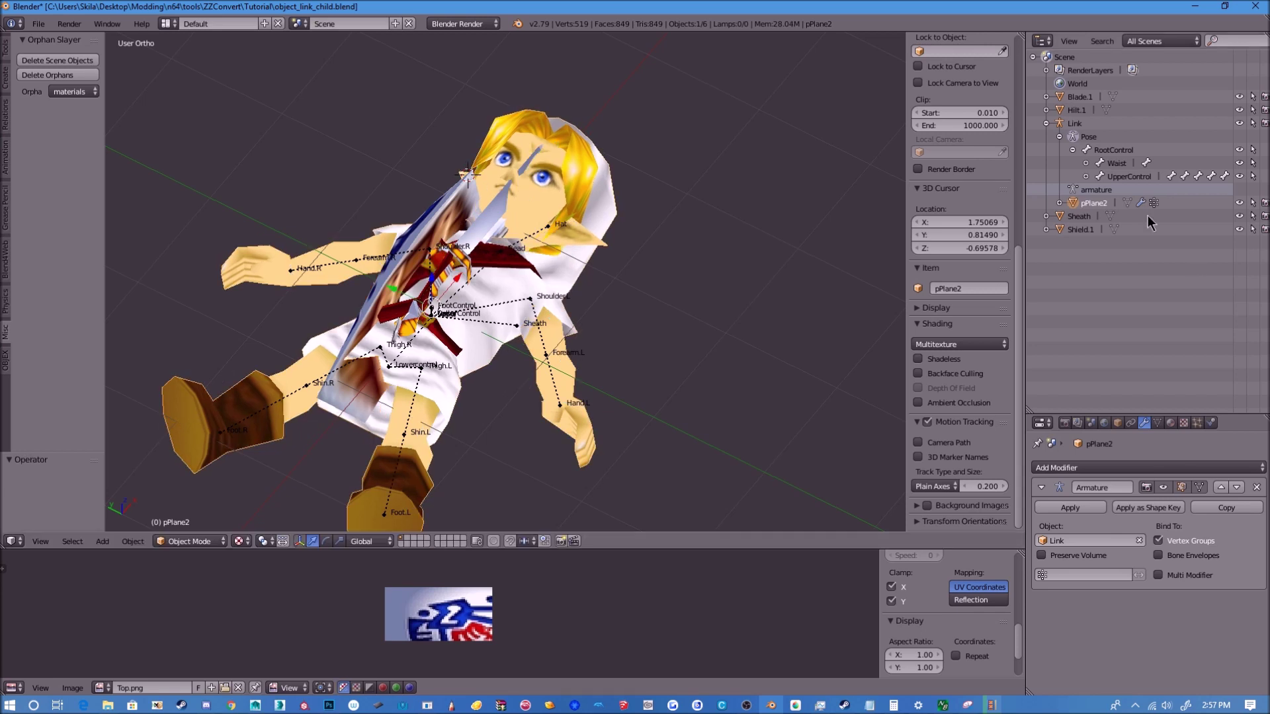
pyautogui.doubleClick(1092, 203)
pyautogui.write('r')
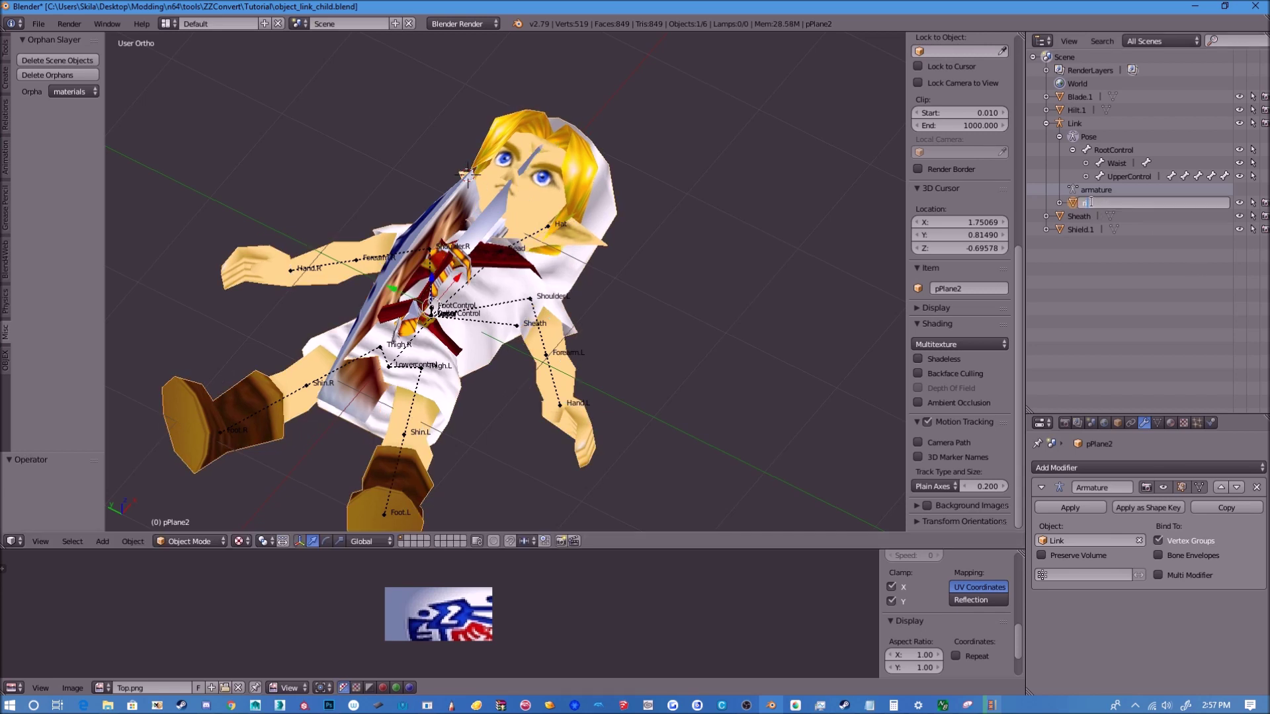
pyautogui.write('iggedmesh')
pyautogui.press('Return')
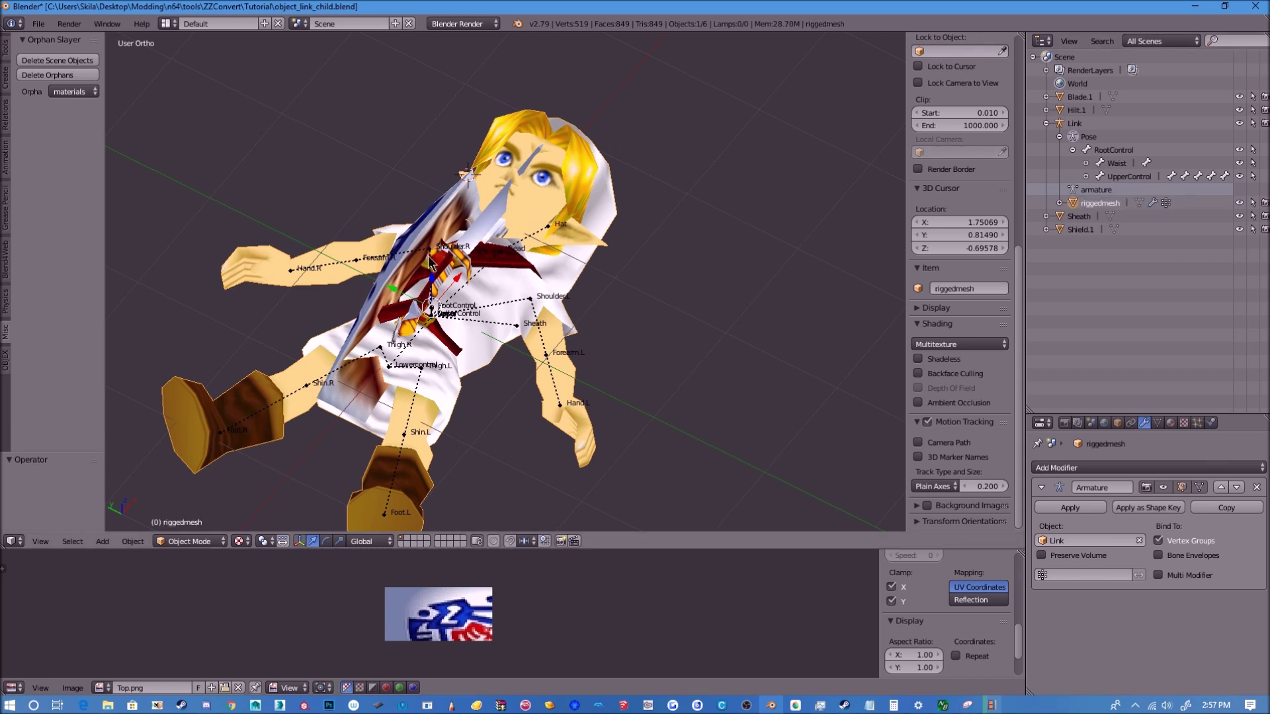
# Switch the Link armature from Pose Mode to Object Mode and select riggedmesh.
pyautogui.moveTo(430, 261); pyautogui.dragTo(387, 264, button='middle')
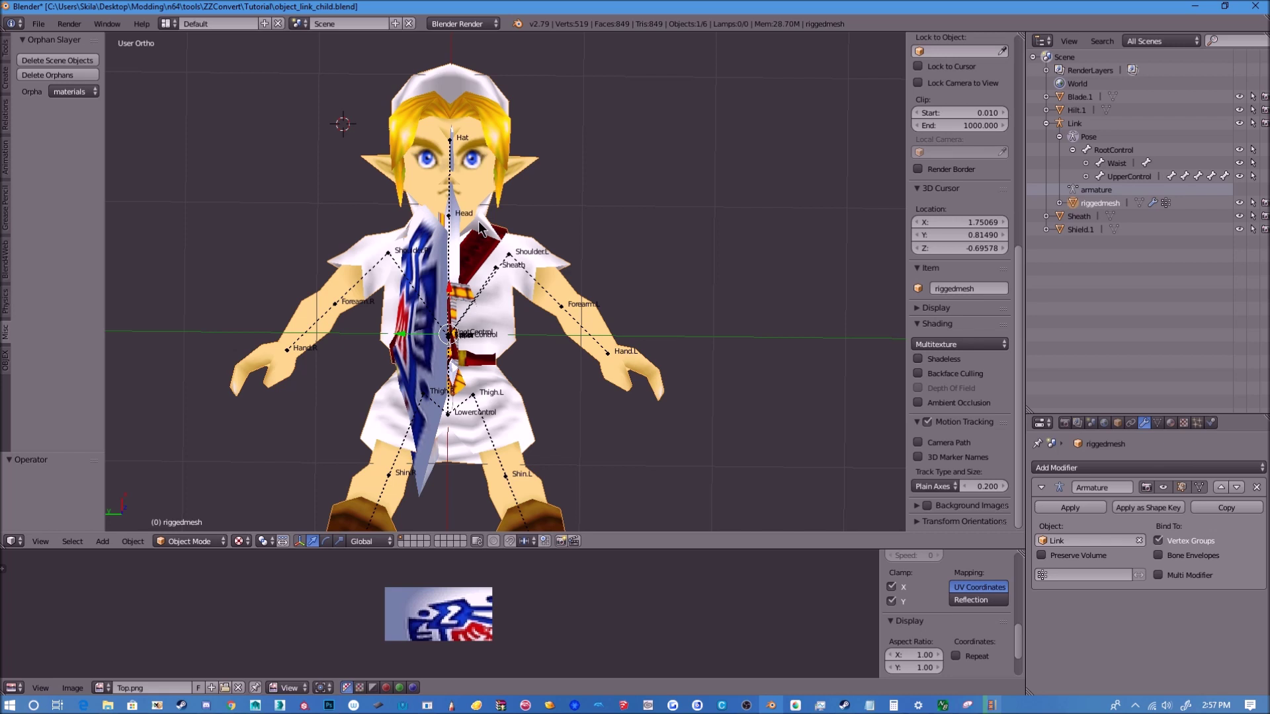
pyautogui.click(162, 541)
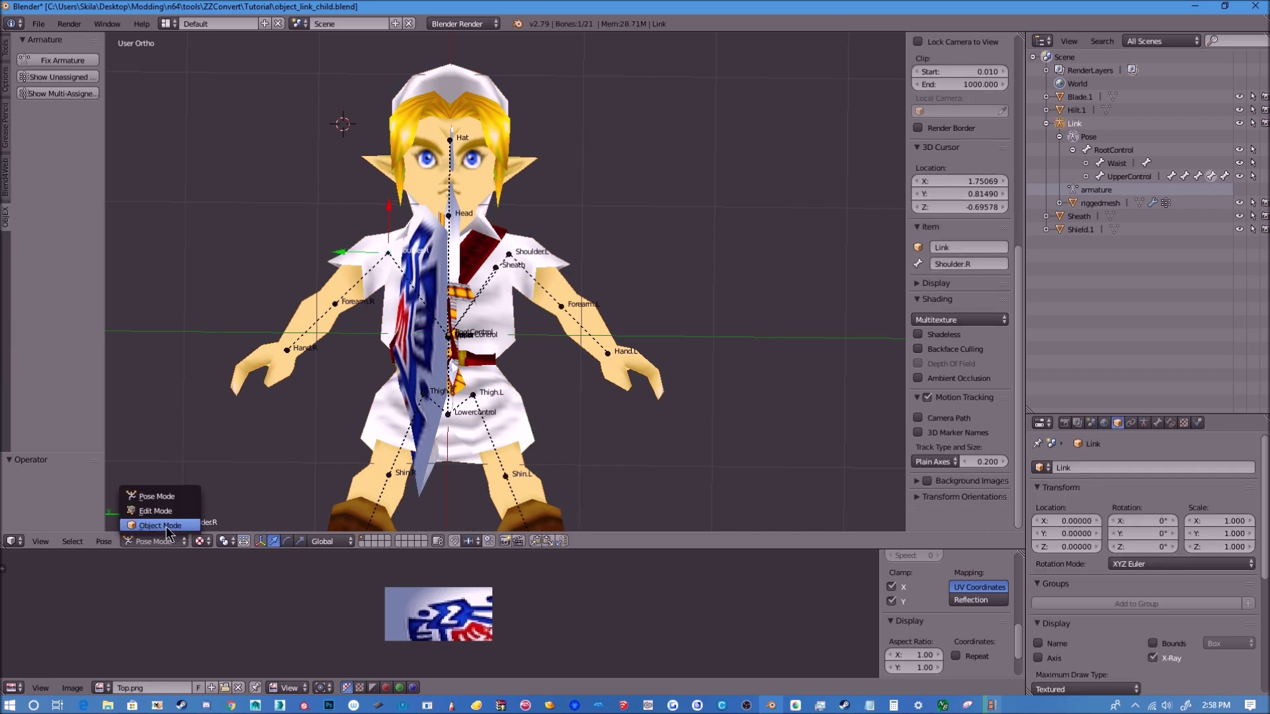
pyautogui.click(160, 526)
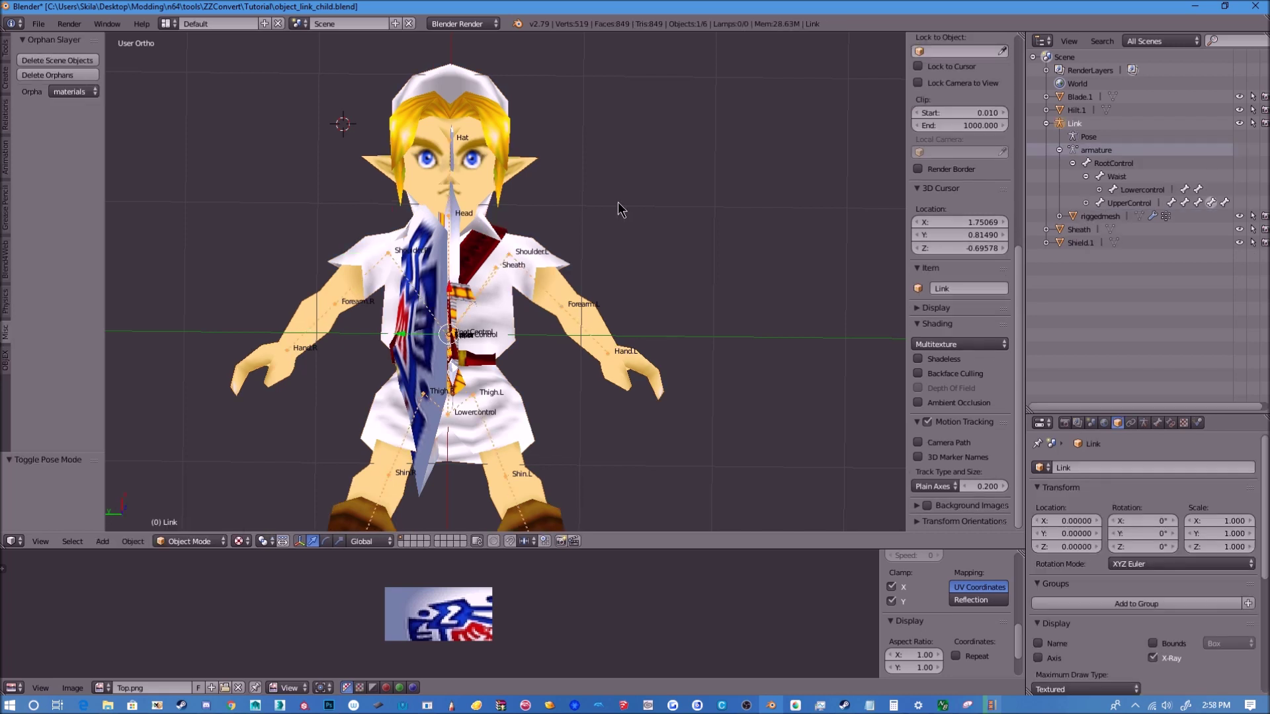
pyautogui.rightClick(387, 251)
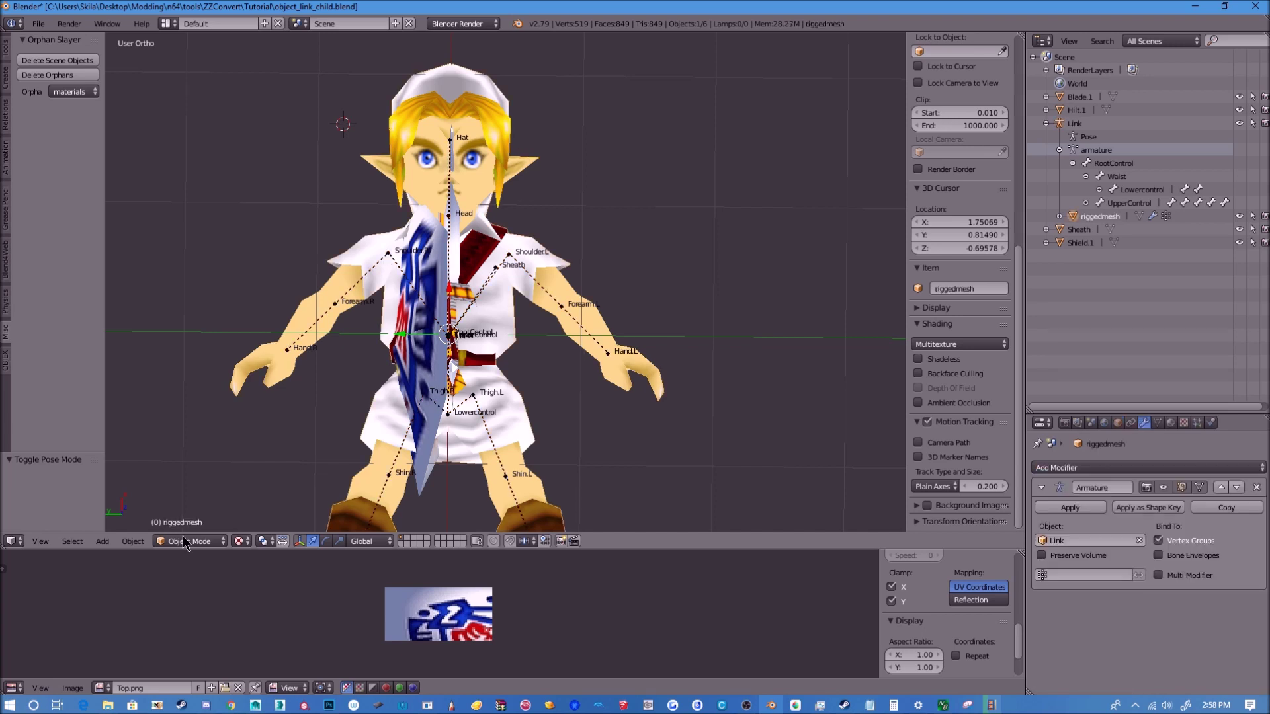
# Select all of riggedmesh in Edit Mode and restore its normals with Blend4Web's Normal Editor.
pyautogui.press('Tab')
pyautogui.scroll(-2, 422, 332)
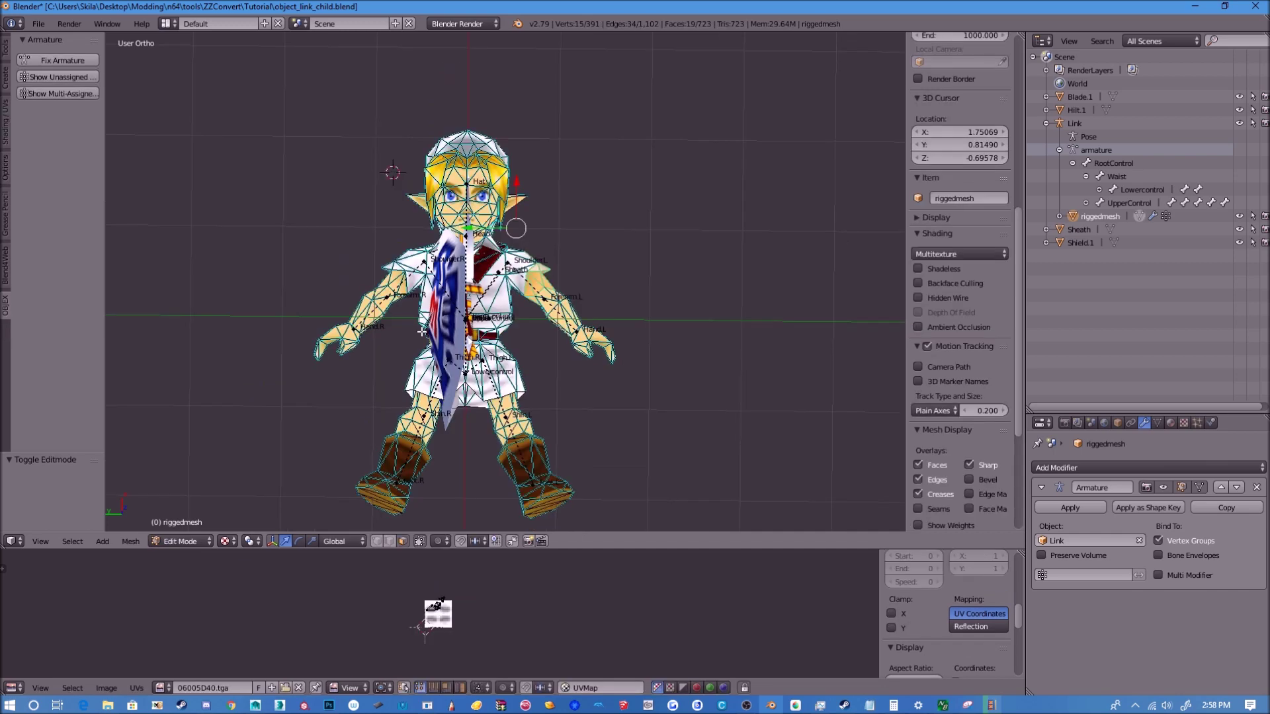
pyautogui.press('a')
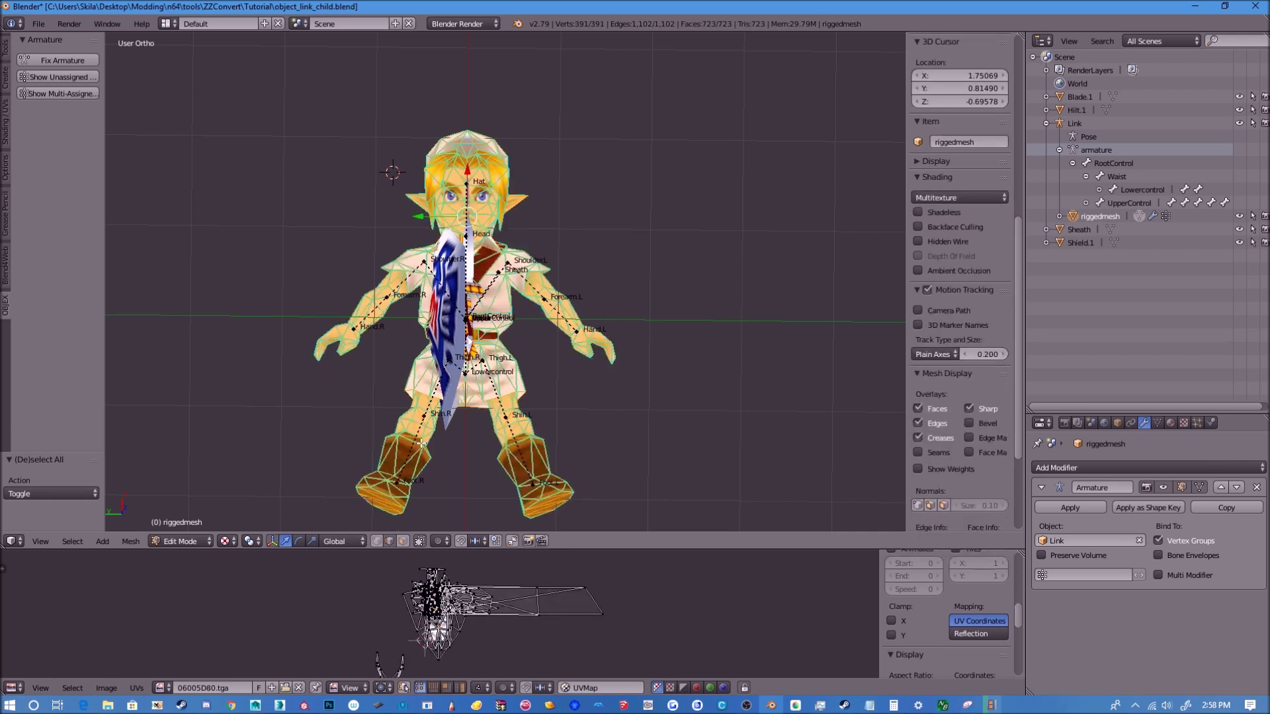
pyautogui.click(5, 268)
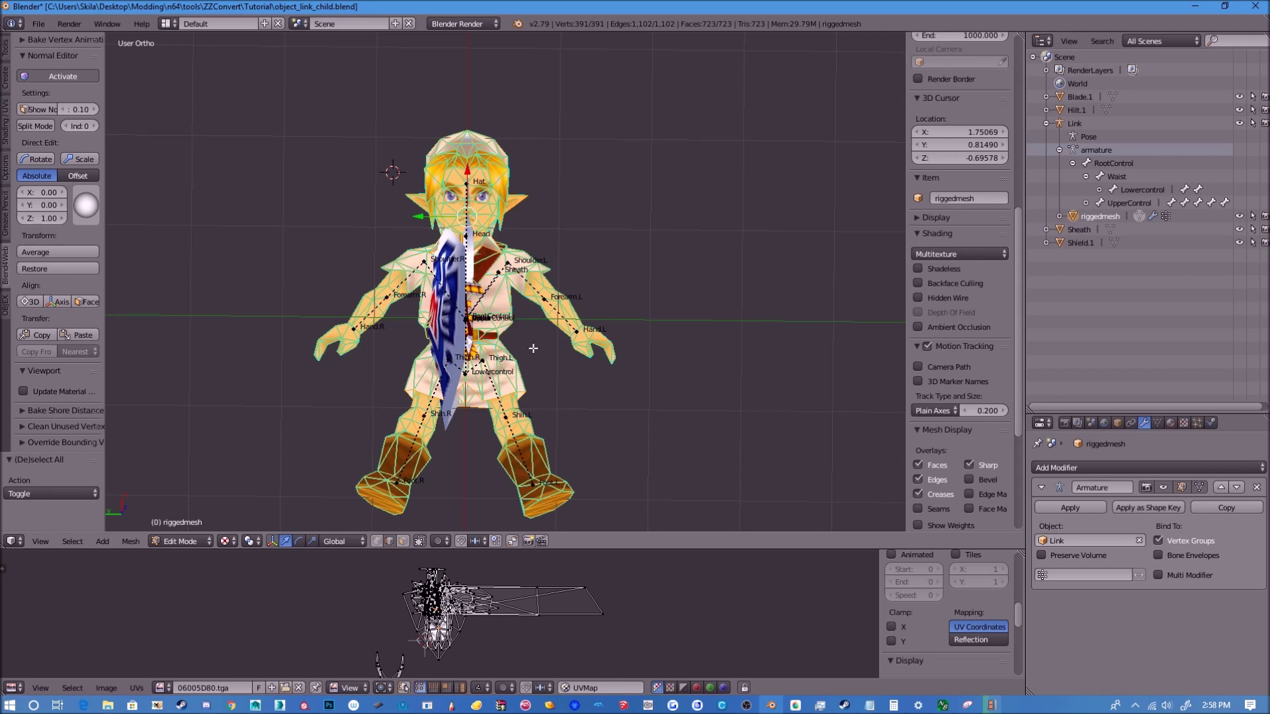
pyautogui.click(40, 269)
pyautogui.click(180, 541)
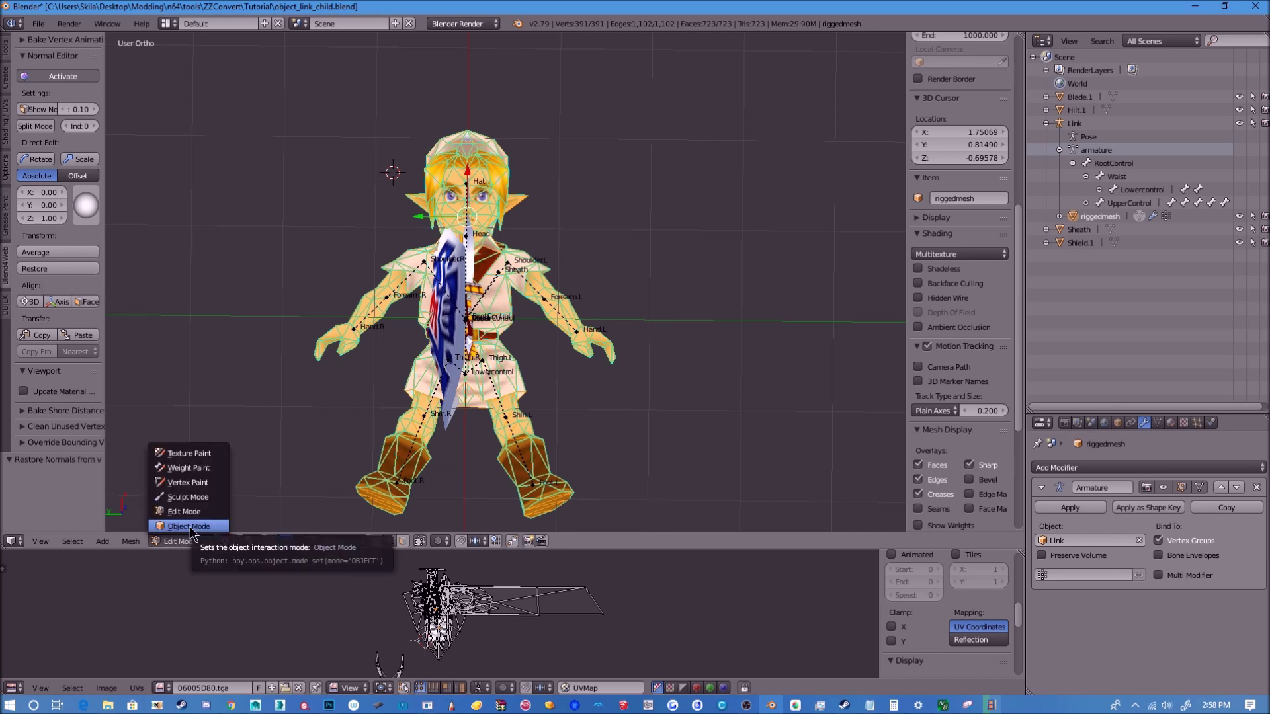
# Return to Object Mode and export object_link_child.objex into the Object_link_child folder.
pyautogui.click(189, 527)
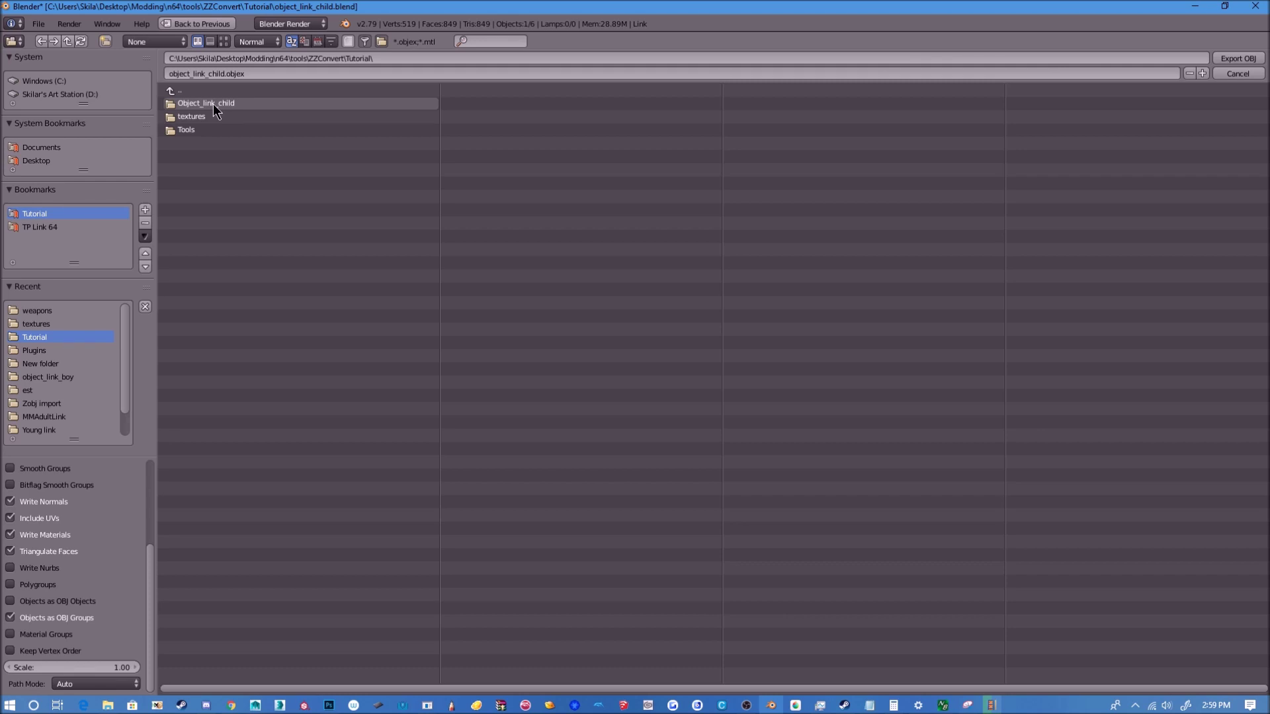
pyautogui.click(213, 105)
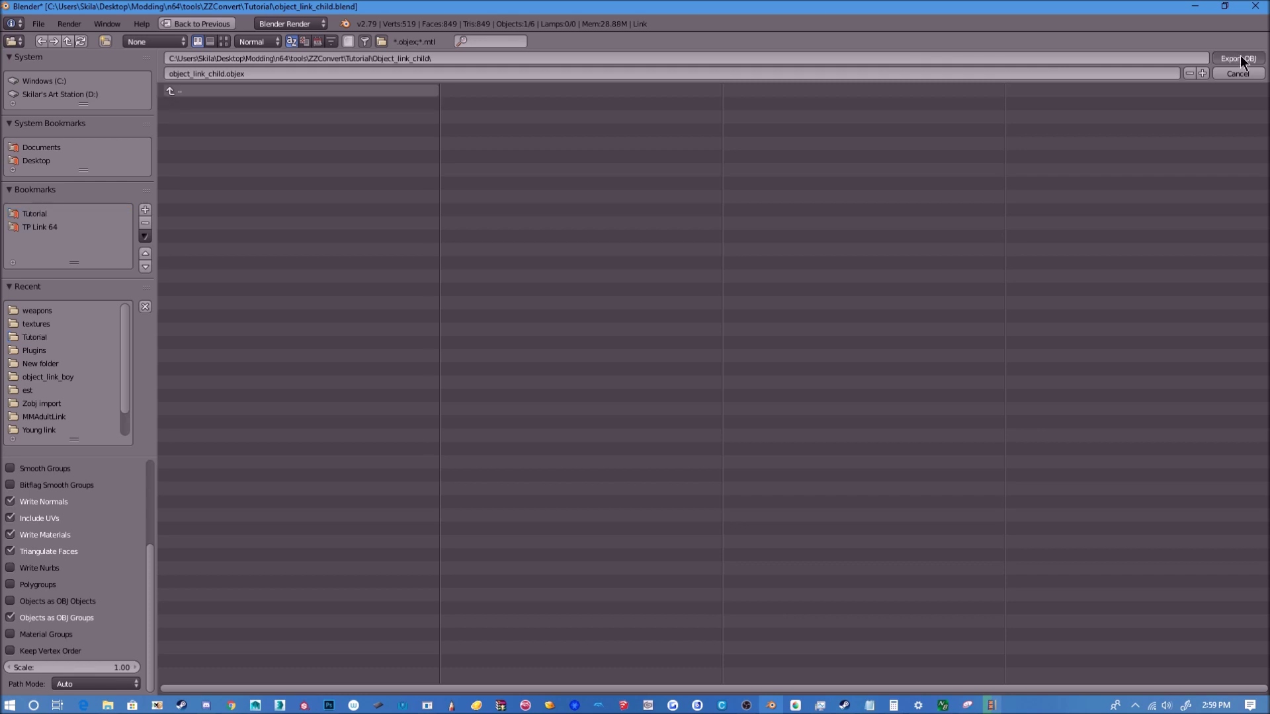
pyautogui.click(1236, 59)
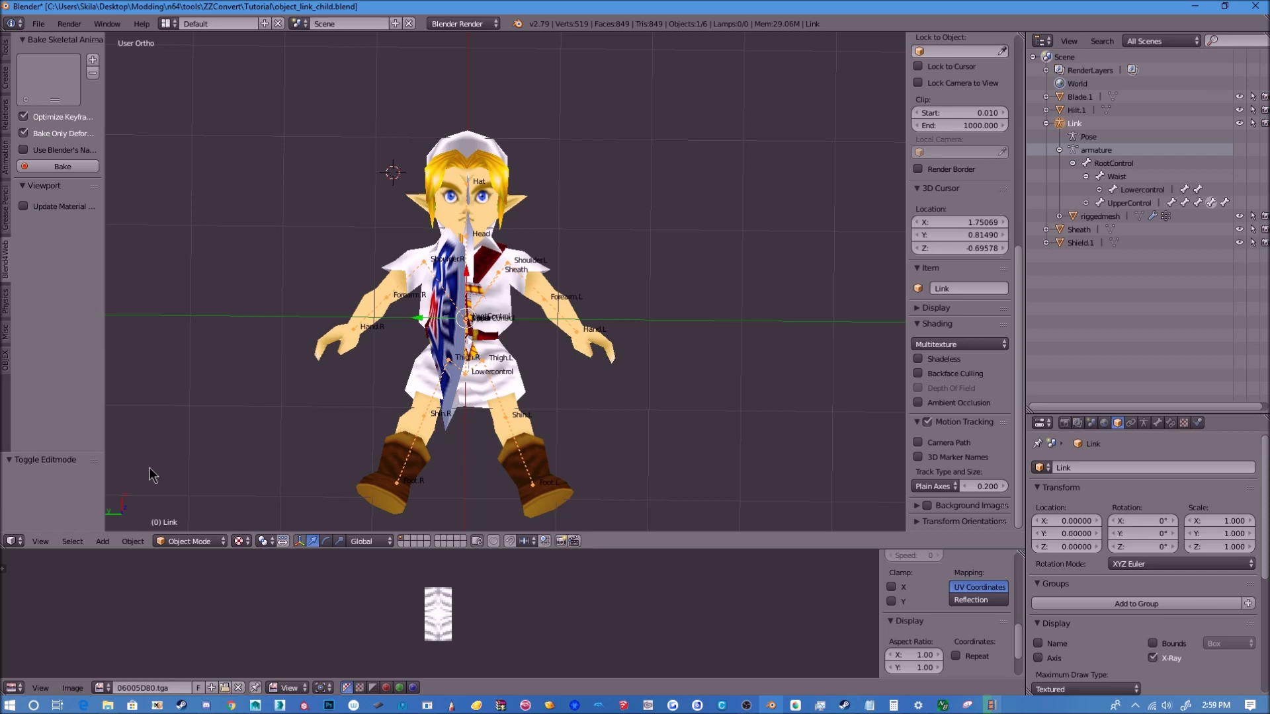
# Launch zzconvert-gui.exe, enable Embed play-as data, and start an OBJ[EX] to ZOBJ conversion.
pyautogui.hotkey('alt', 'Tab')
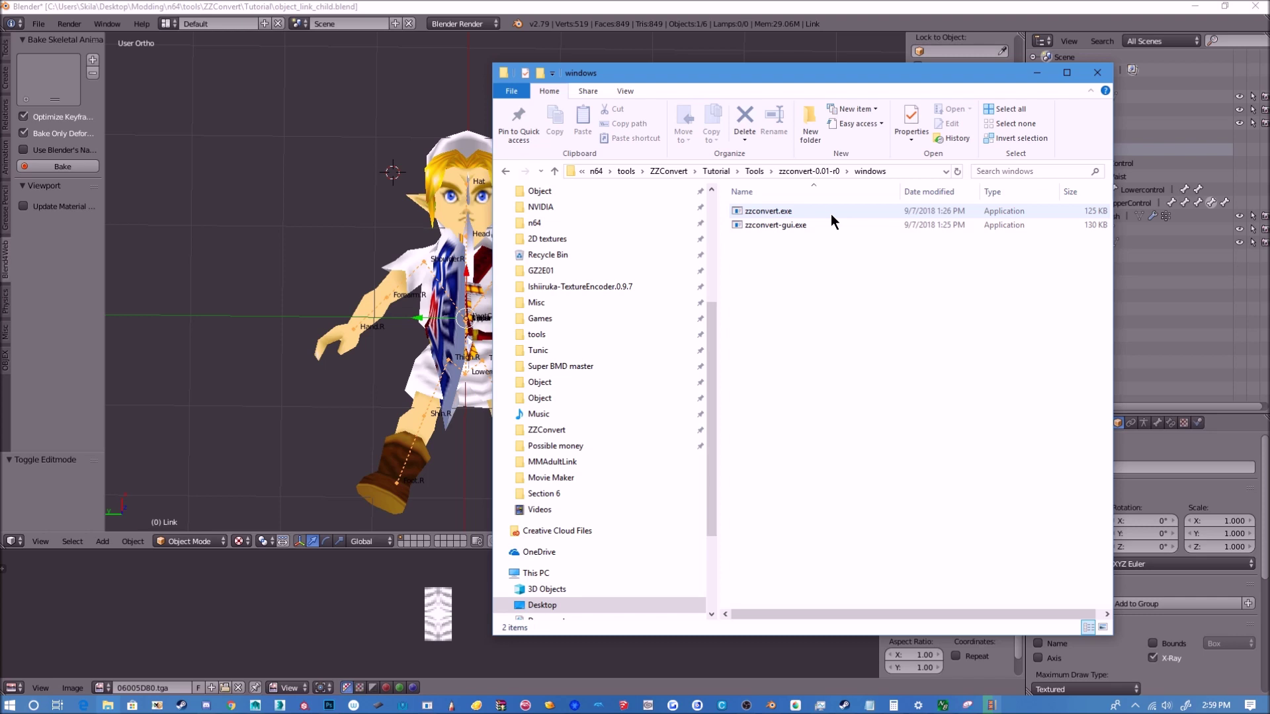
pyautogui.doubleClick(827, 225)
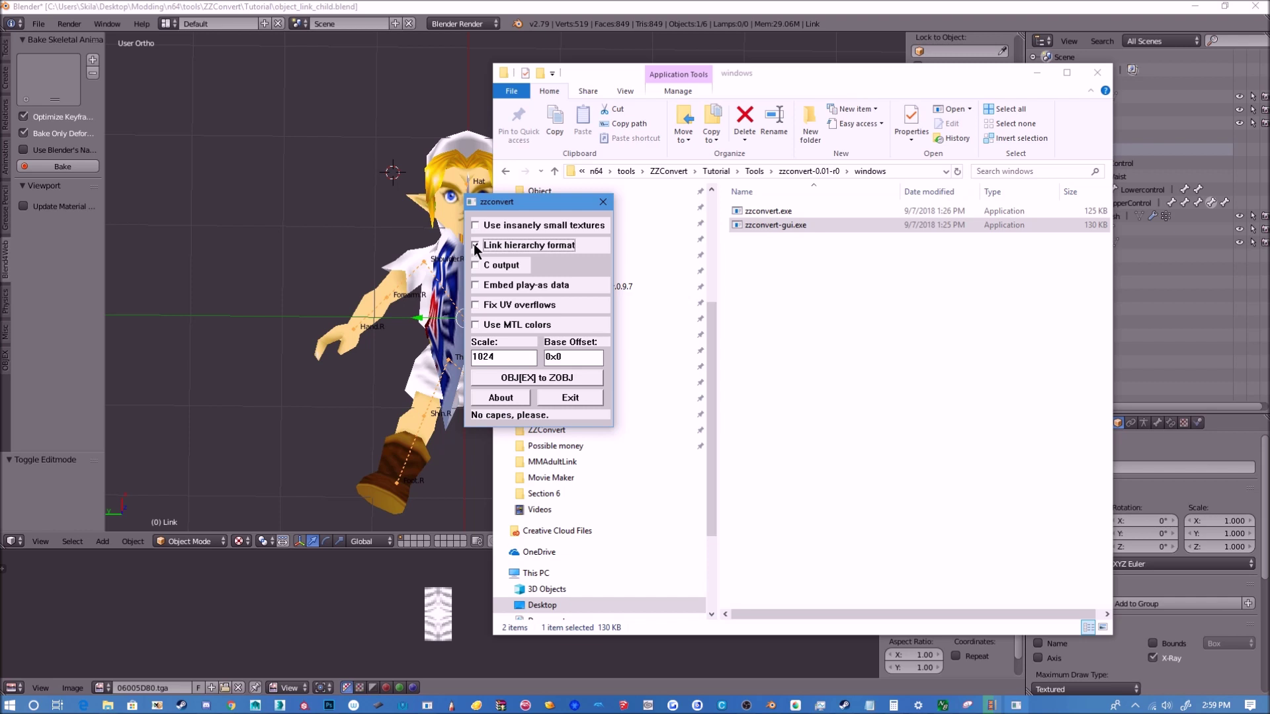
pyautogui.click(475, 284)
pyautogui.click(582, 377)
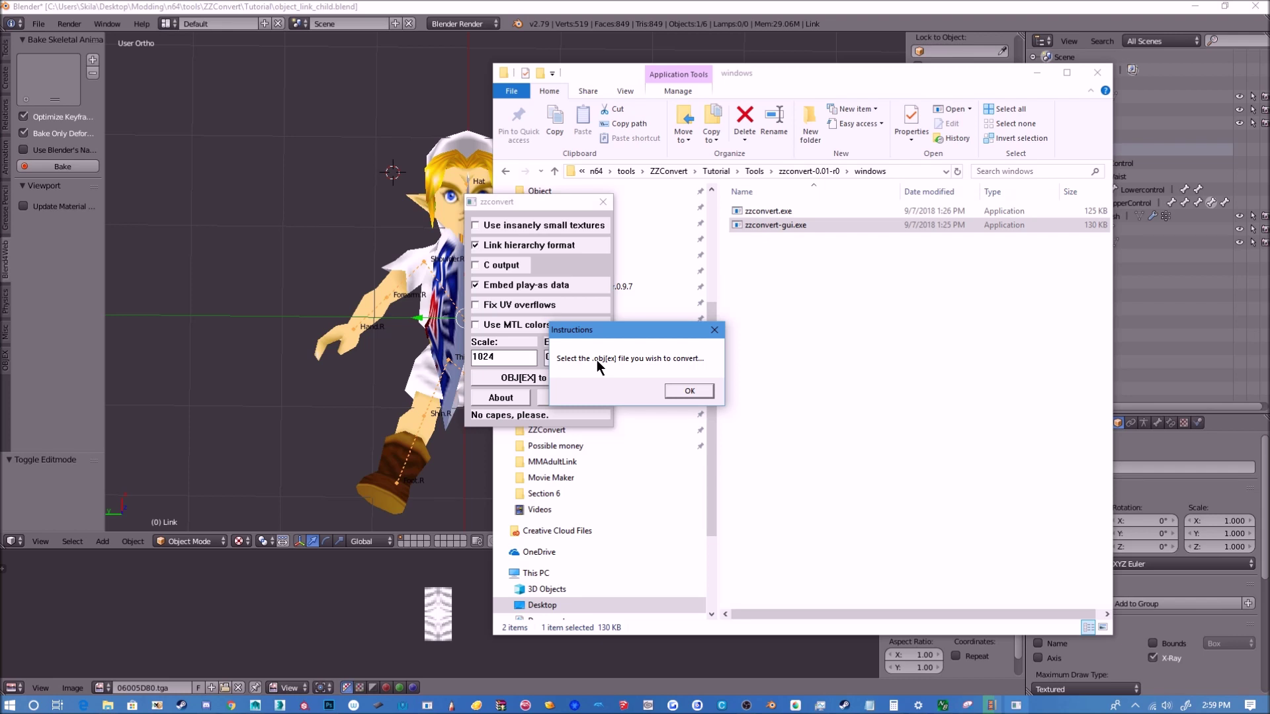
pyautogui.press('Return')
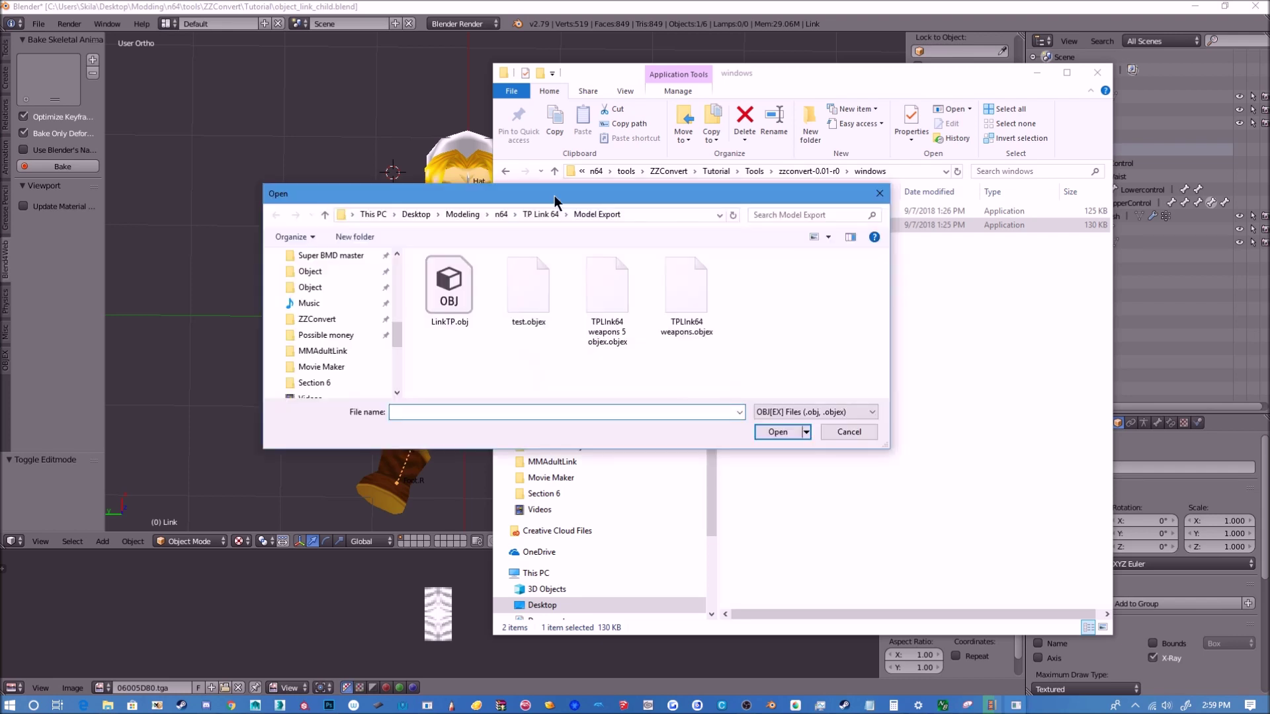
pyautogui.moveTo(556, 199); pyautogui.dragTo(784, 307)
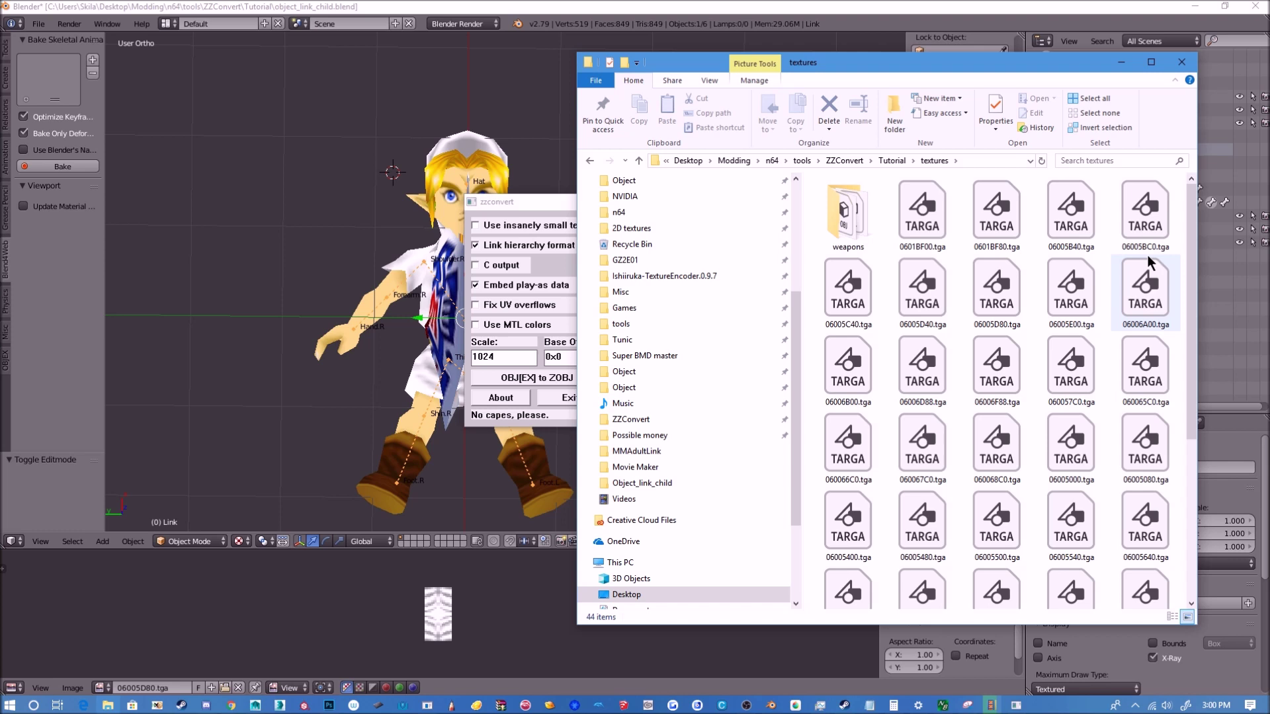
# Select the eyes.png and mouth.png textures in the Tutorial textures folder.
pyautogui.press('e')
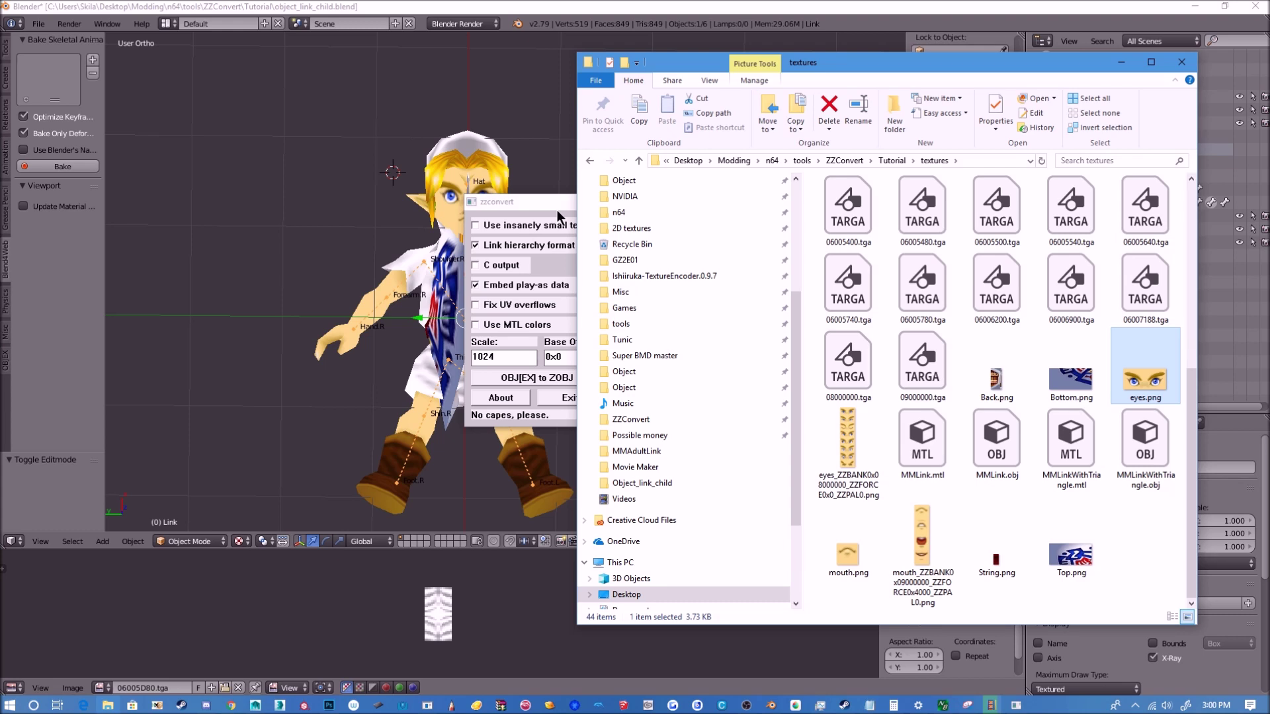
pyautogui.write('mo')
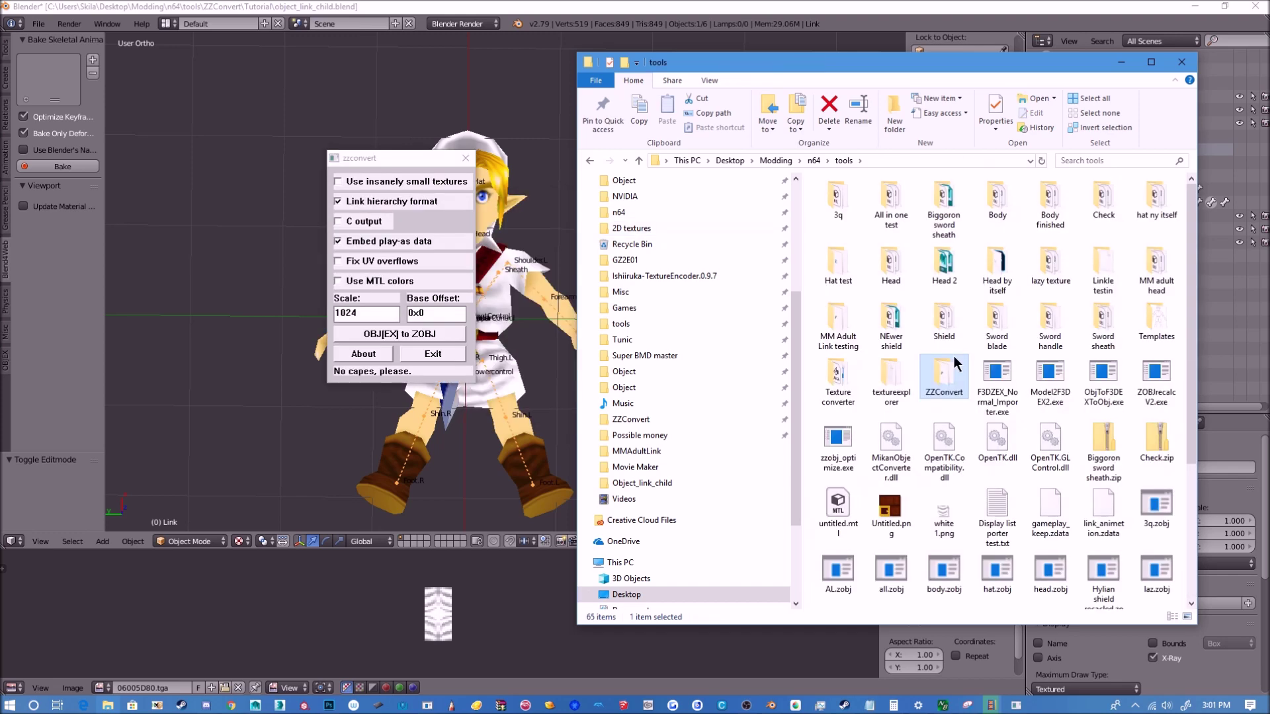
# Open the ZZConvert folder and reposition the zzplayas file chooser.
pyautogui.doubleClick(950, 374)
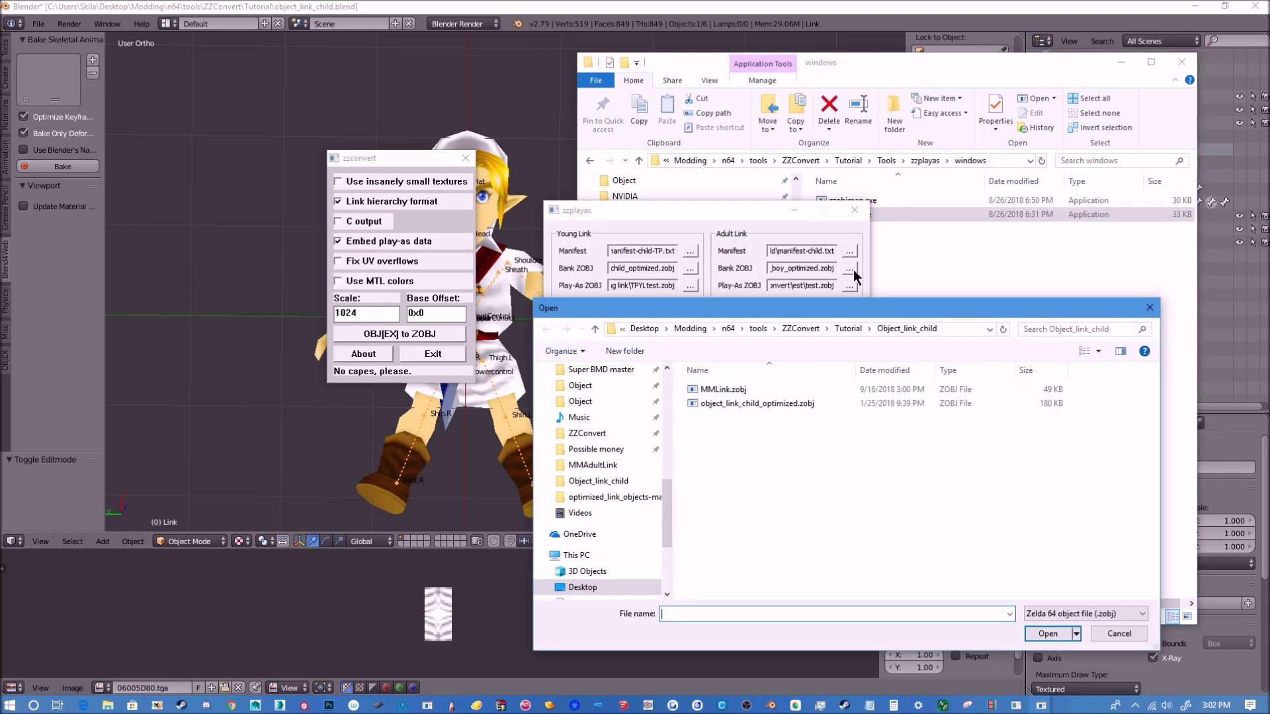
pyautogui.moveTo(871, 315); pyautogui.dragTo(857, 236)
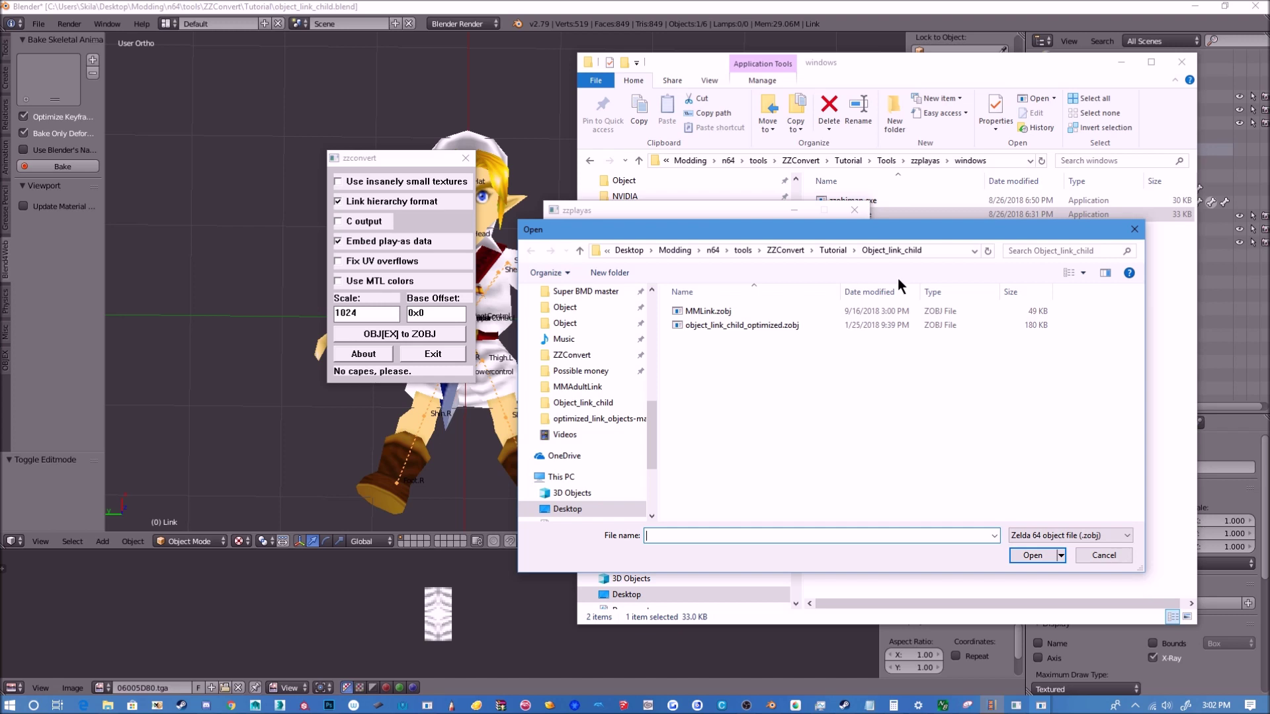
# Load object_link_child_optimized.zobj as the bank ZOBJ.
pyautogui.click(920, 325)
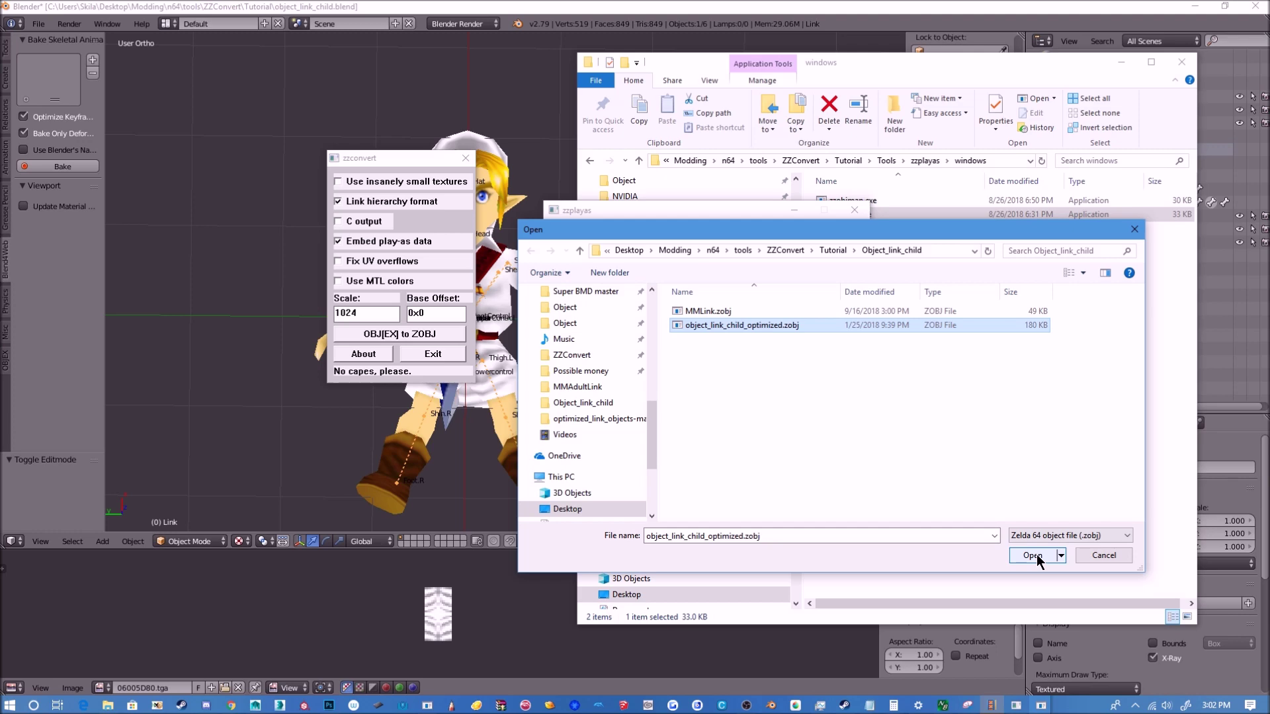
pyautogui.click(1032, 556)
pyautogui.moveTo(761, 215); pyautogui.dragTo(790, 239)
# Set MMLink.zobj as the Adult Link play-as ZOBJ.
pyautogui.click(883, 308)
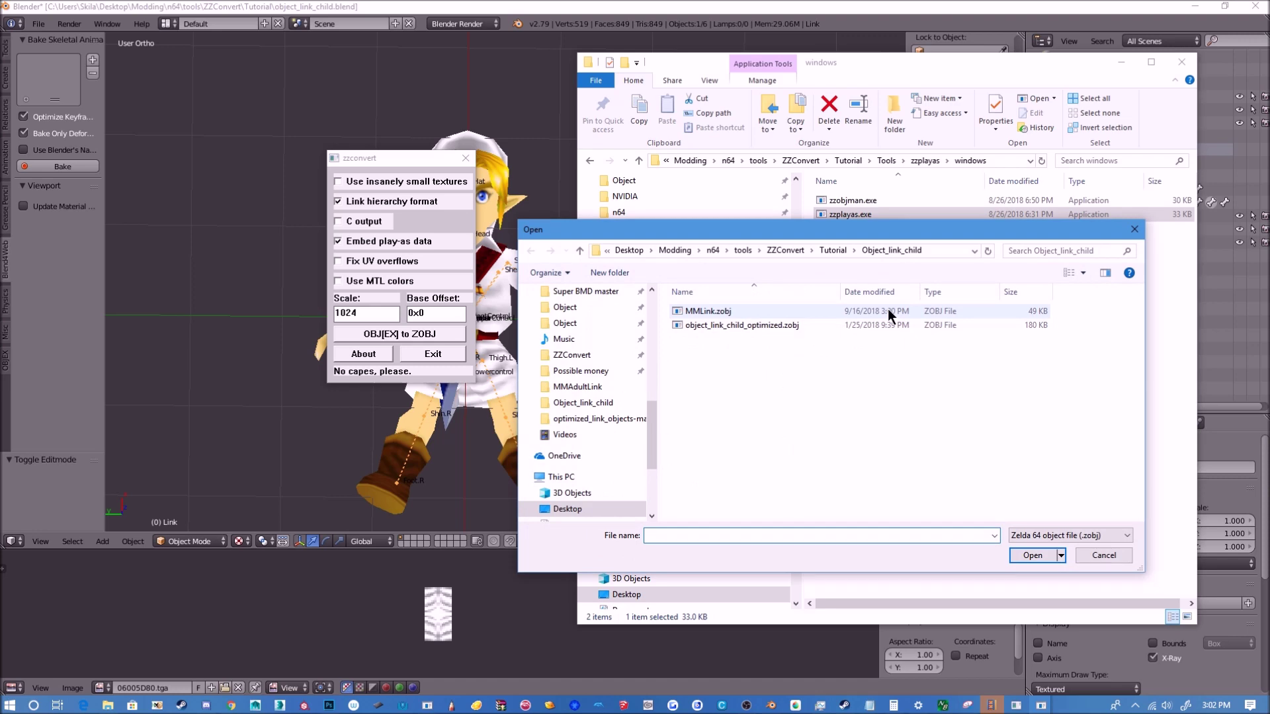
pyautogui.click(717, 311)
pyautogui.click(1039, 559)
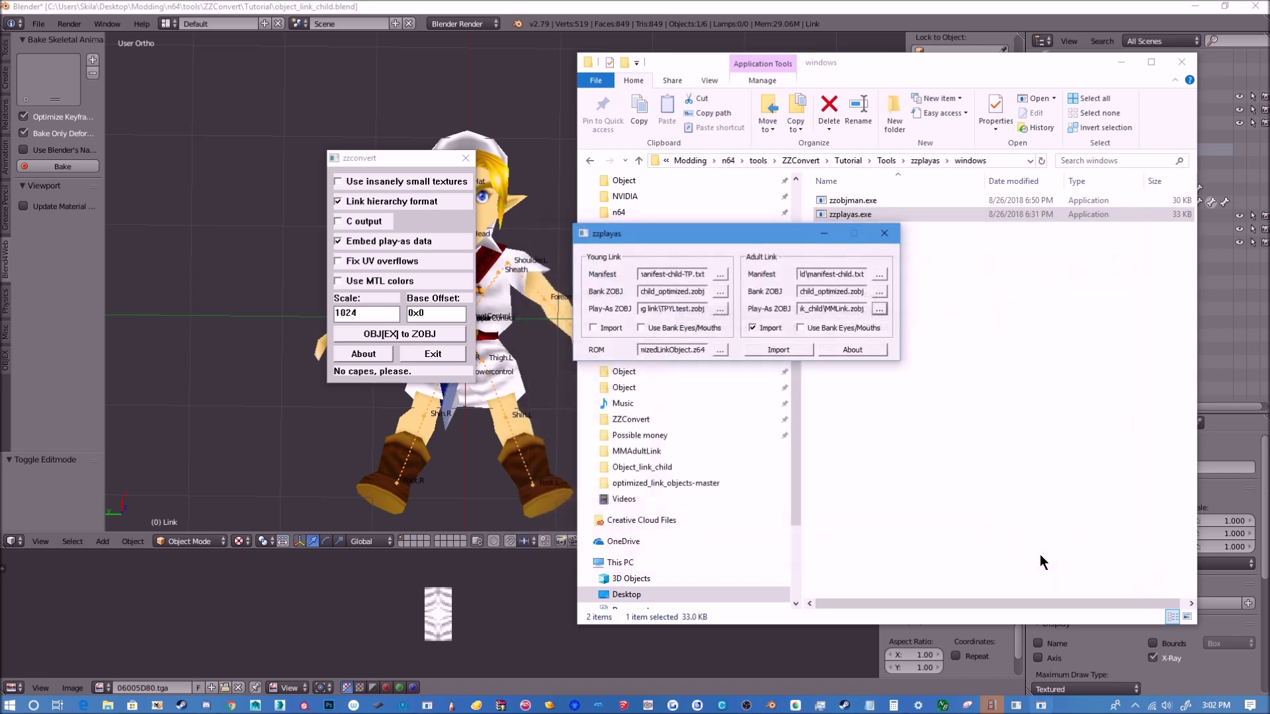
pyautogui.moveTo(759, 239); pyautogui.dragTo(691, 271)
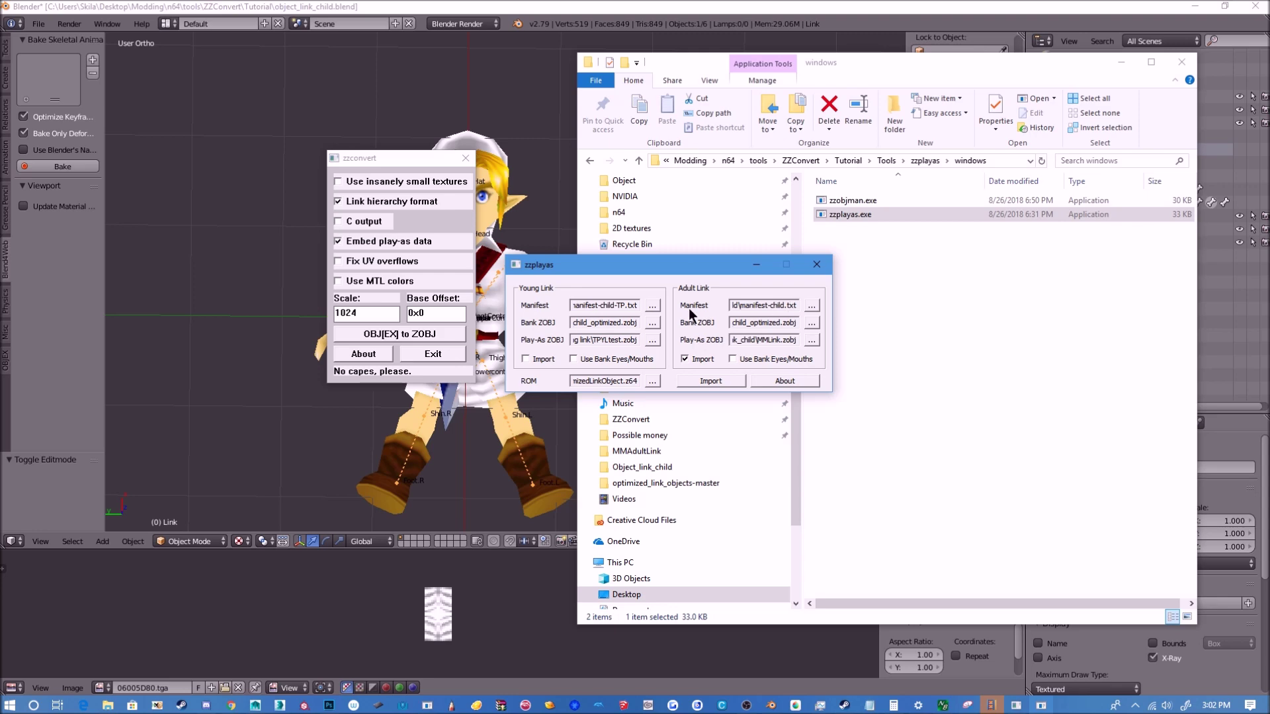
# Enable Young Link import with manifest-child.txt and object_link_child_optimized.zobj as the bank.
pyautogui.click(526, 360)
pyautogui.click(654, 306)
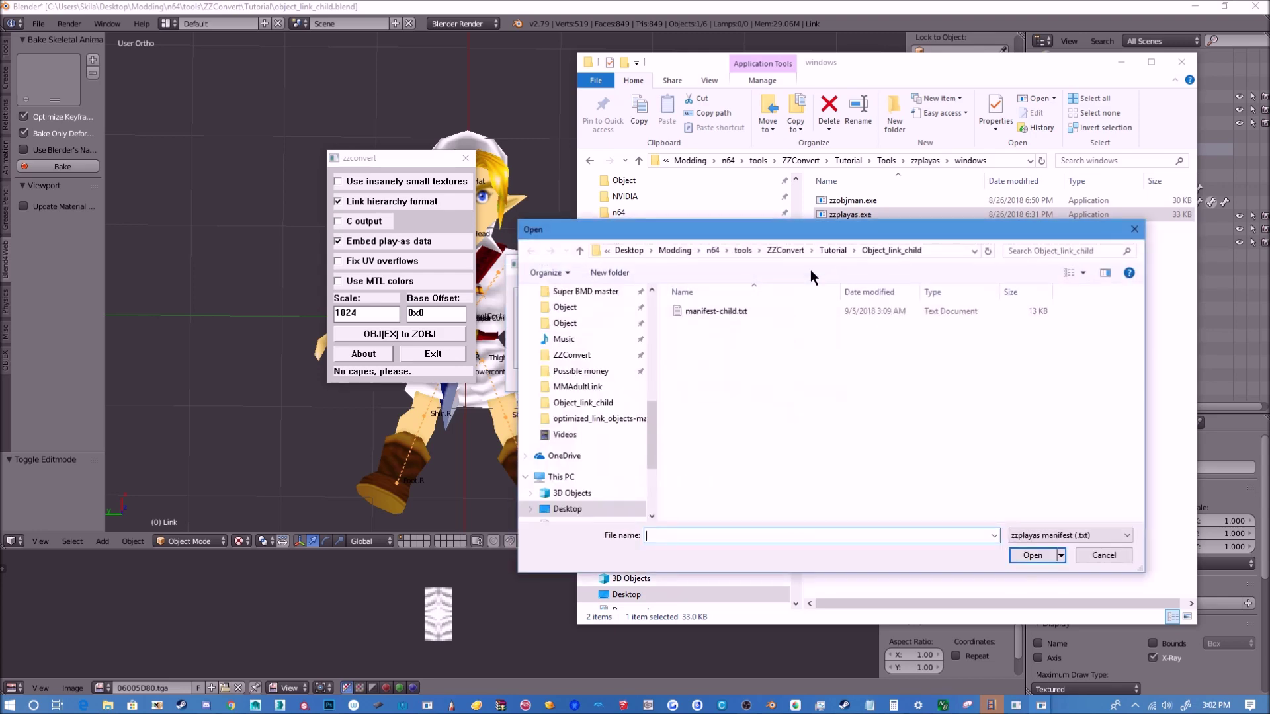
pyautogui.click(764, 310)
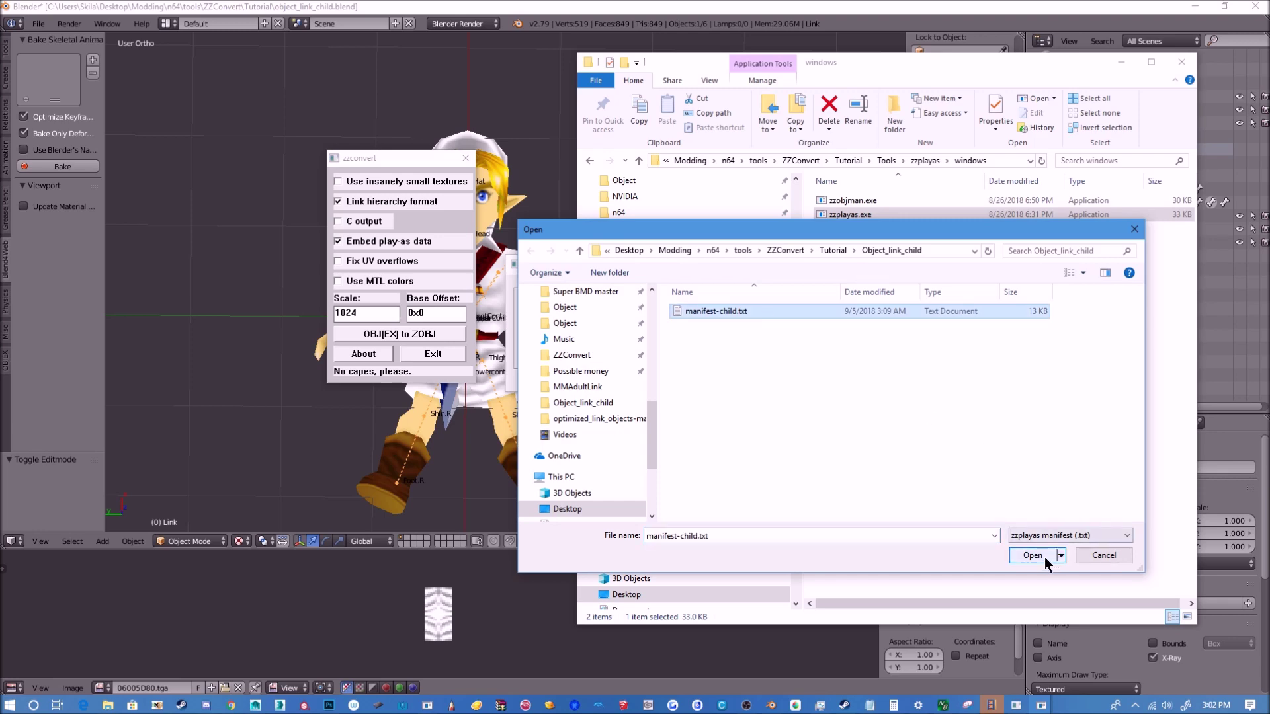
pyautogui.click(1033, 556)
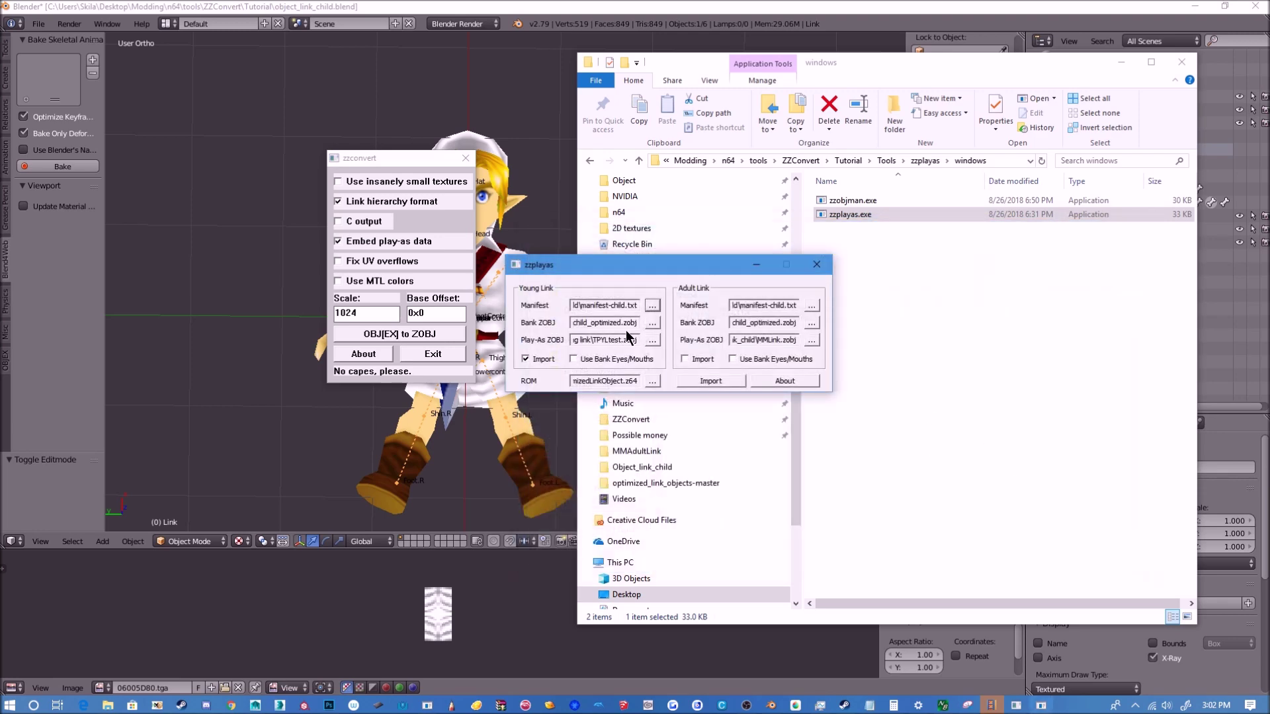
pyautogui.click(652, 324)
pyautogui.click(776, 324)
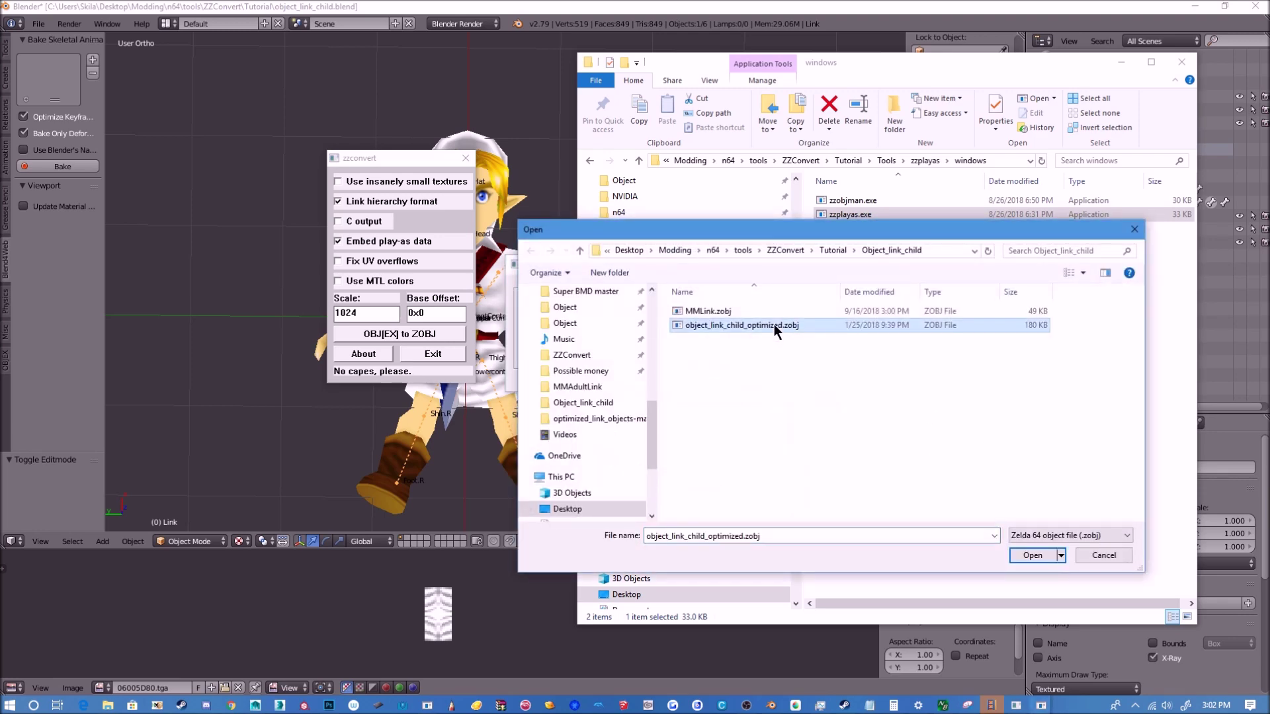
pyautogui.click(1022, 556)
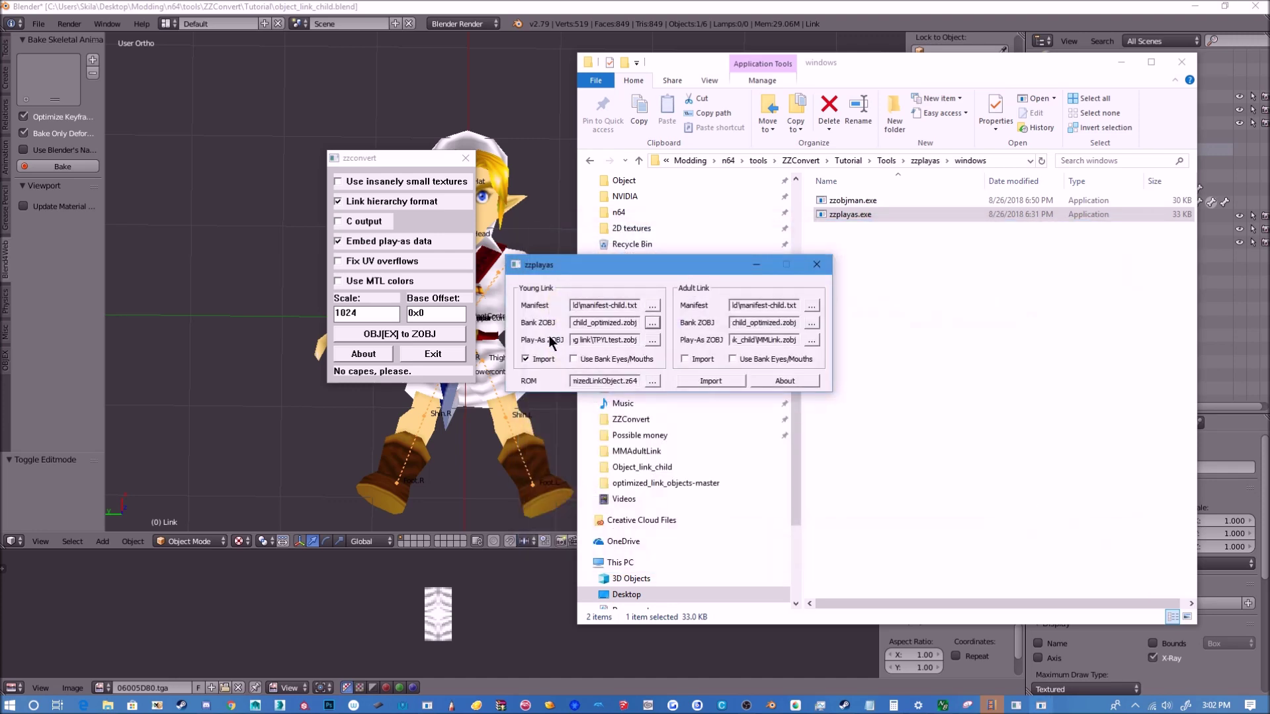
# Set MMLink.zobj as the Young Link play-as ZOBJ with import enabled.
pyautogui.click(653, 340)
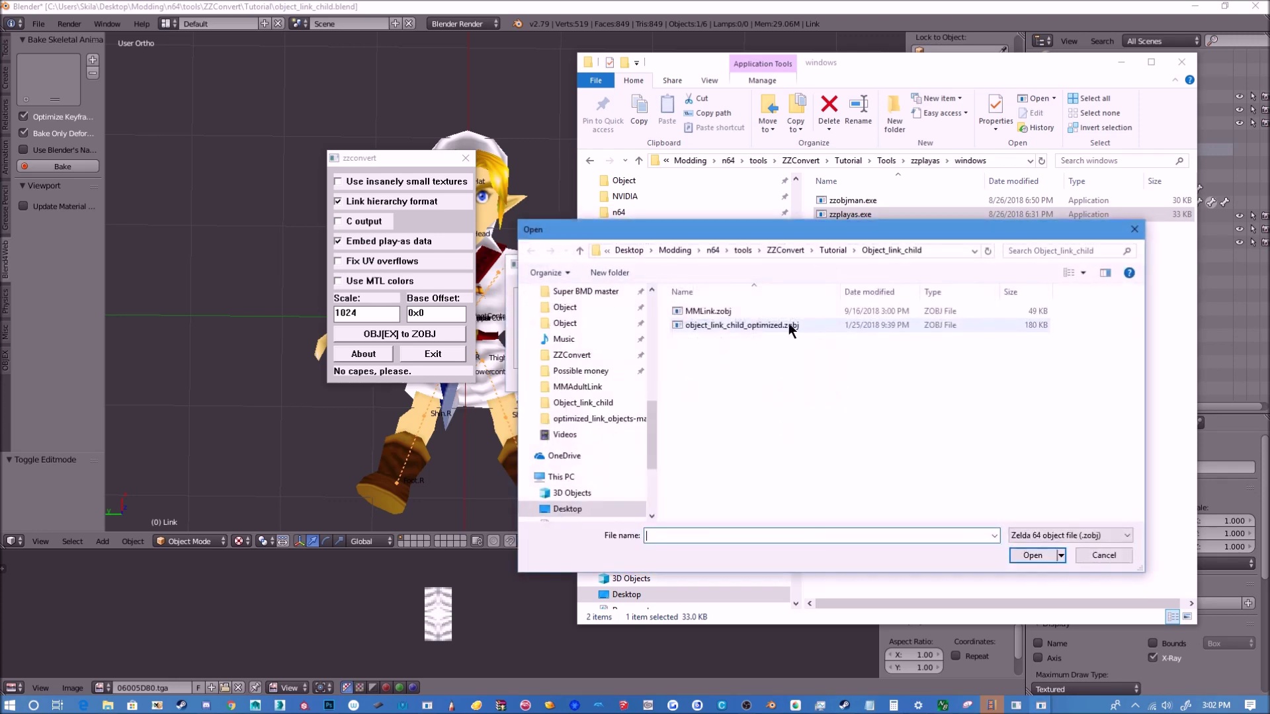
pyautogui.click(712, 316)
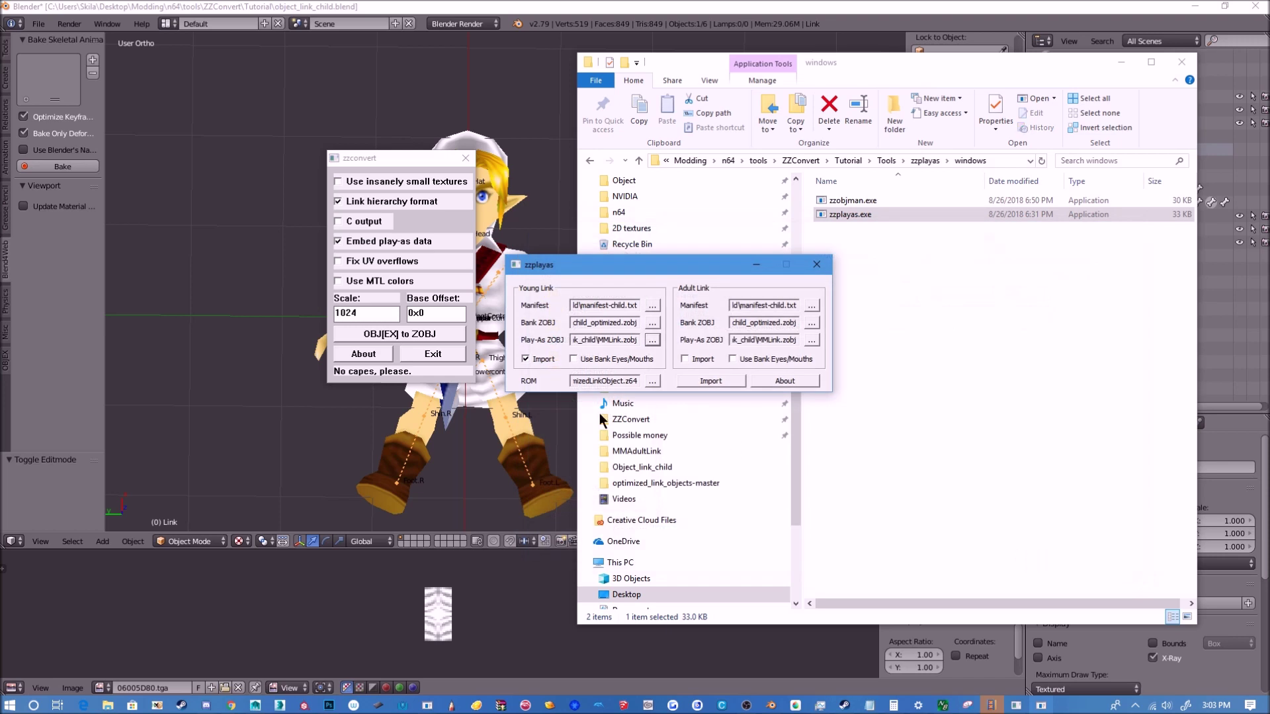
pyautogui.click(1032, 555)
pyautogui.click(526, 359)
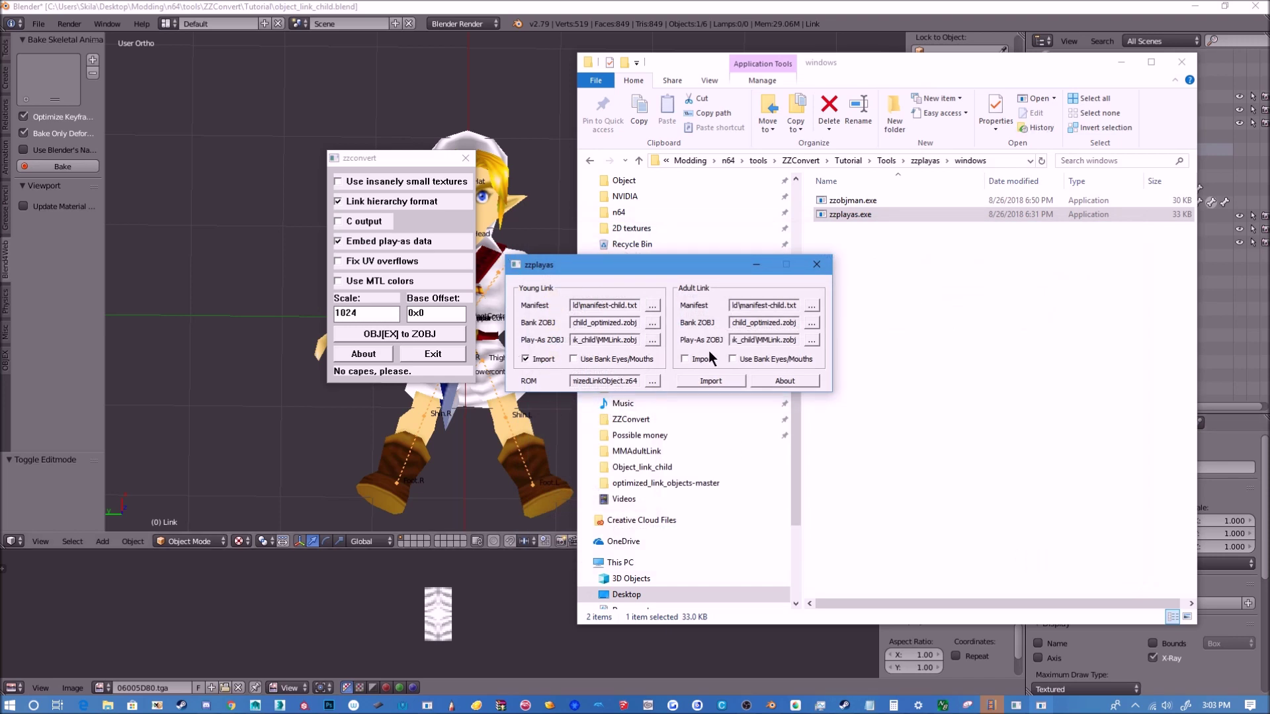
# Patch OptimizedLinkObject.z64, dismiss the success message and output log, and return to Explorer.
pyautogui.click(705, 381)
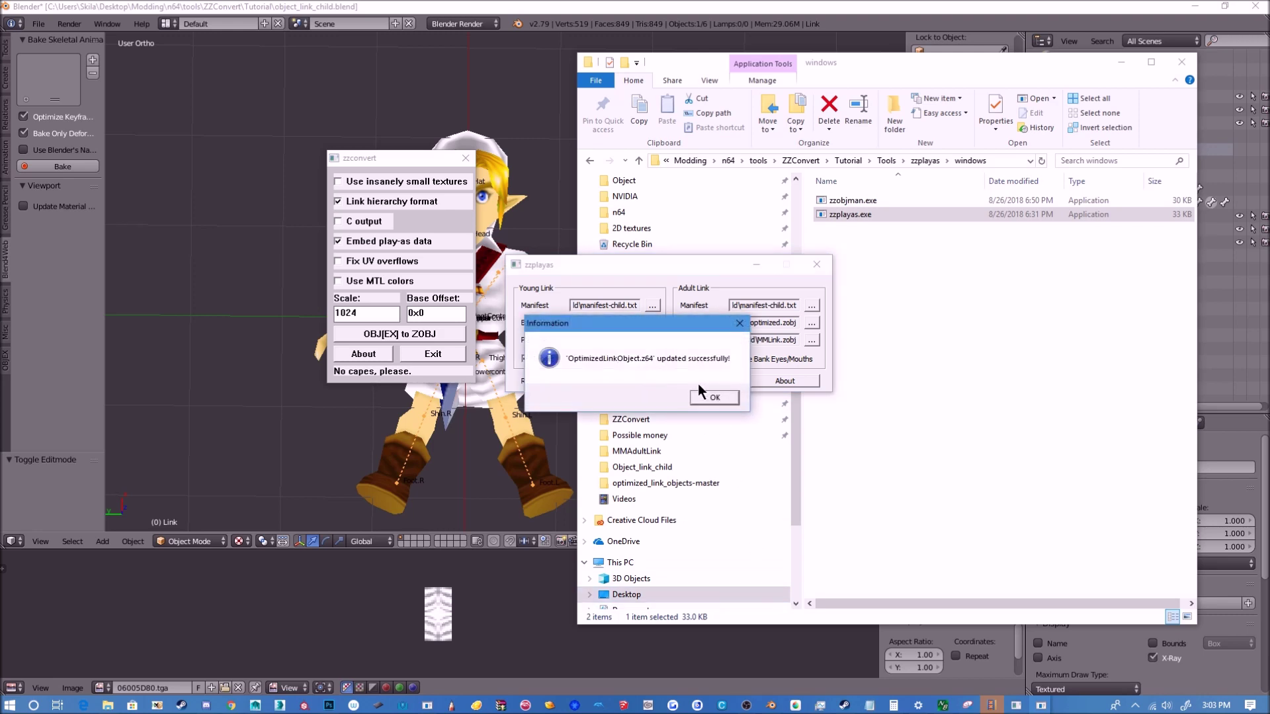
pyautogui.click(704, 396)
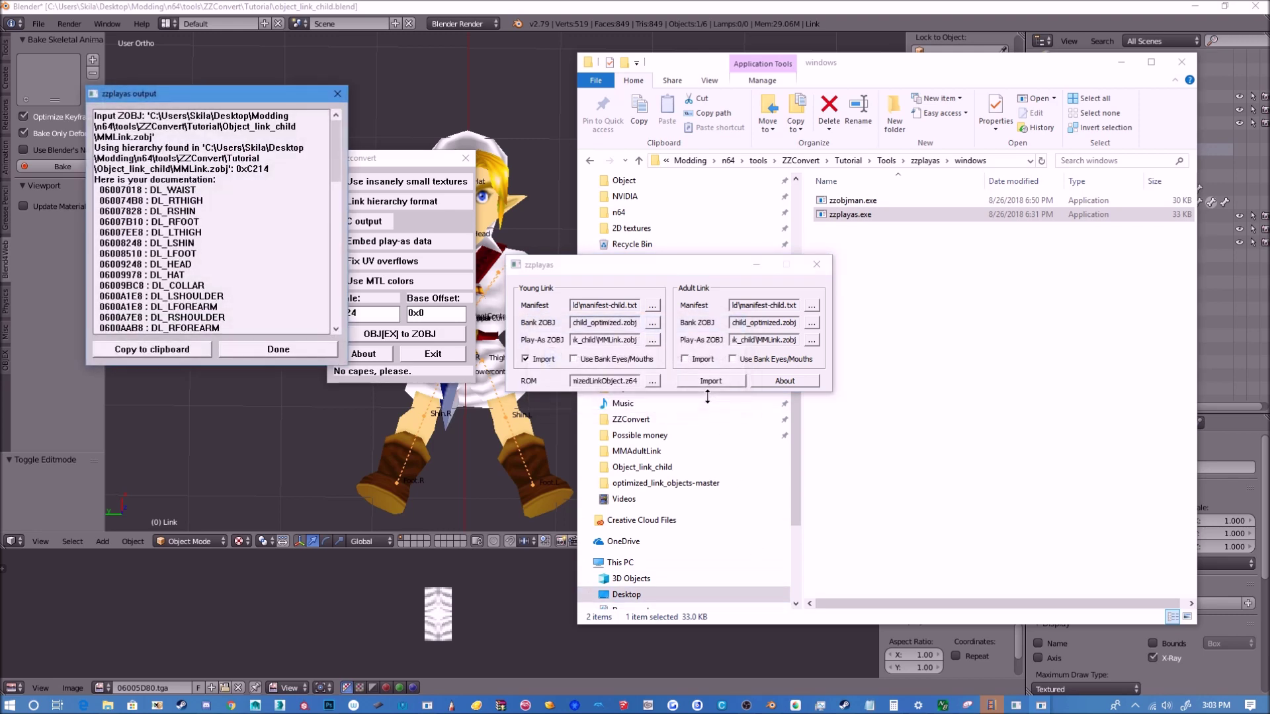
pyautogui.click(258, 353)
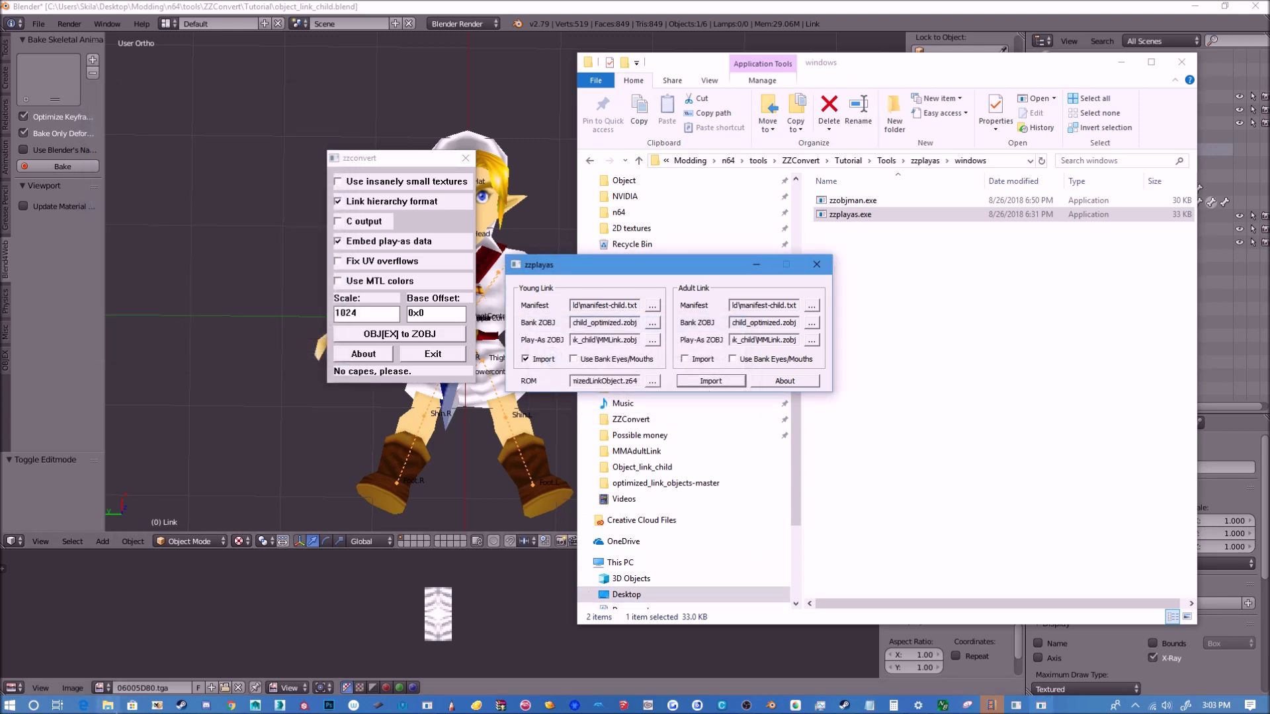
pyautogui.click(108, 705)
# Go up to Tools and launch OptimizedLinkObject.z64 from optimized_link_objects-master.
pyautogui.click(924, 160)
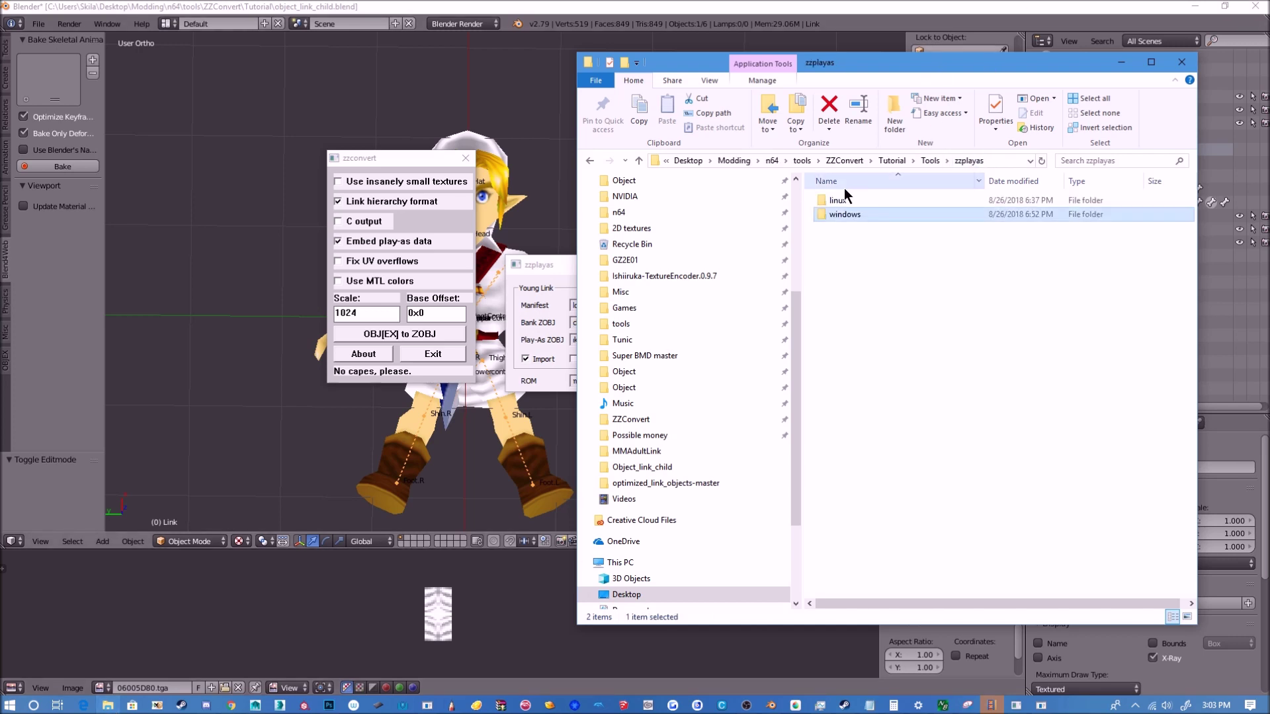
pyautogui.click(930, 161)
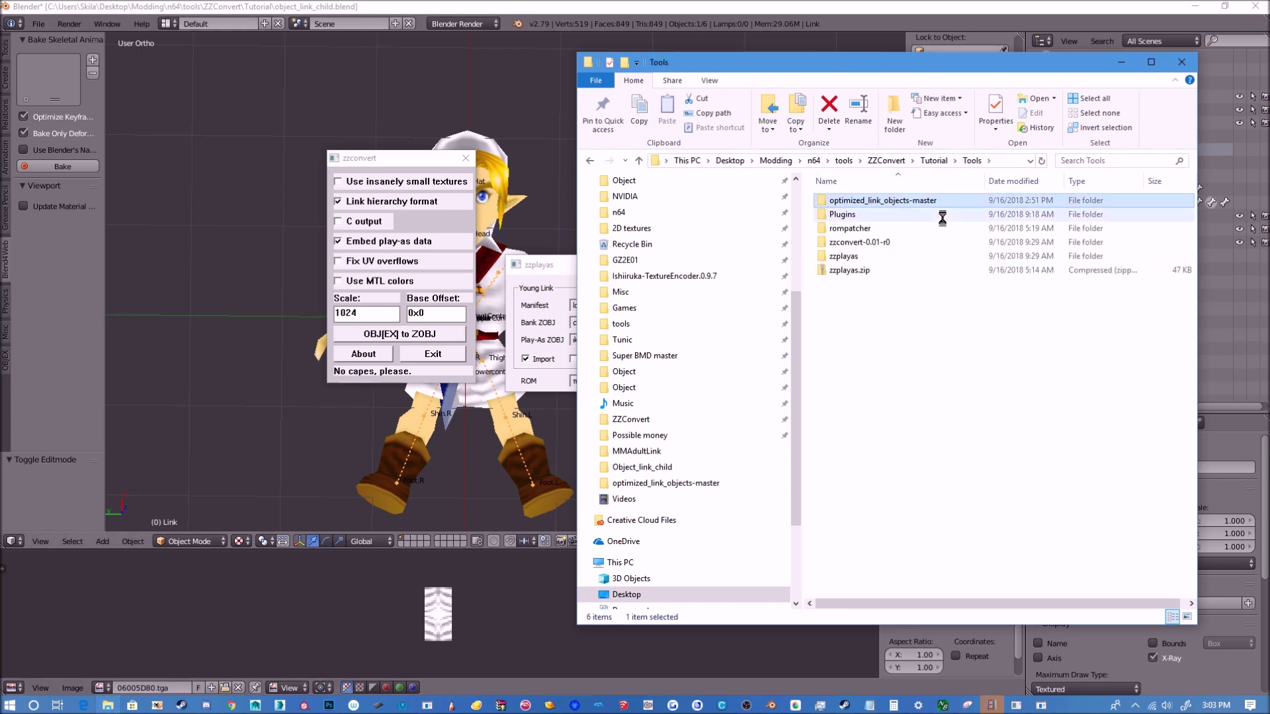
pyautogui.doubleClick(880, 201)
pyautogui.doubleClick(878, 257)
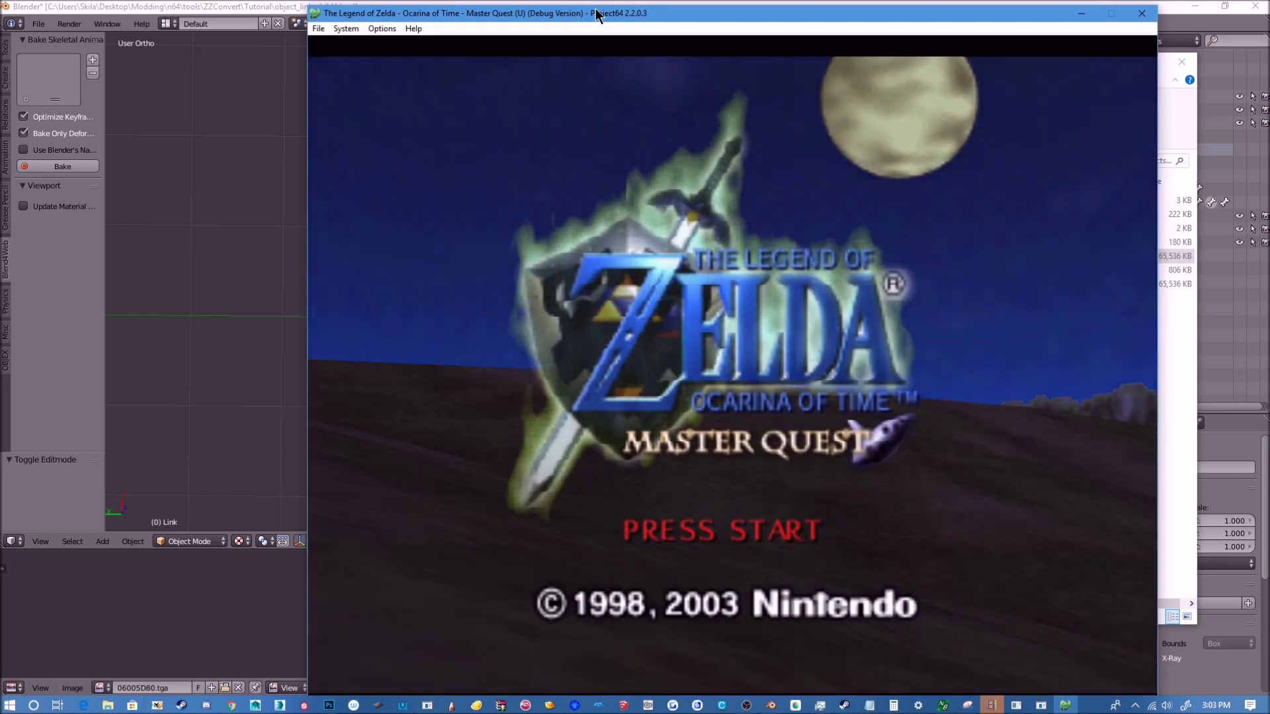
# Load saved File 1 and run Link out from the drawbridge into Hyrule Field.
pyautogui.press('Return')
pyautogui.press('Return')
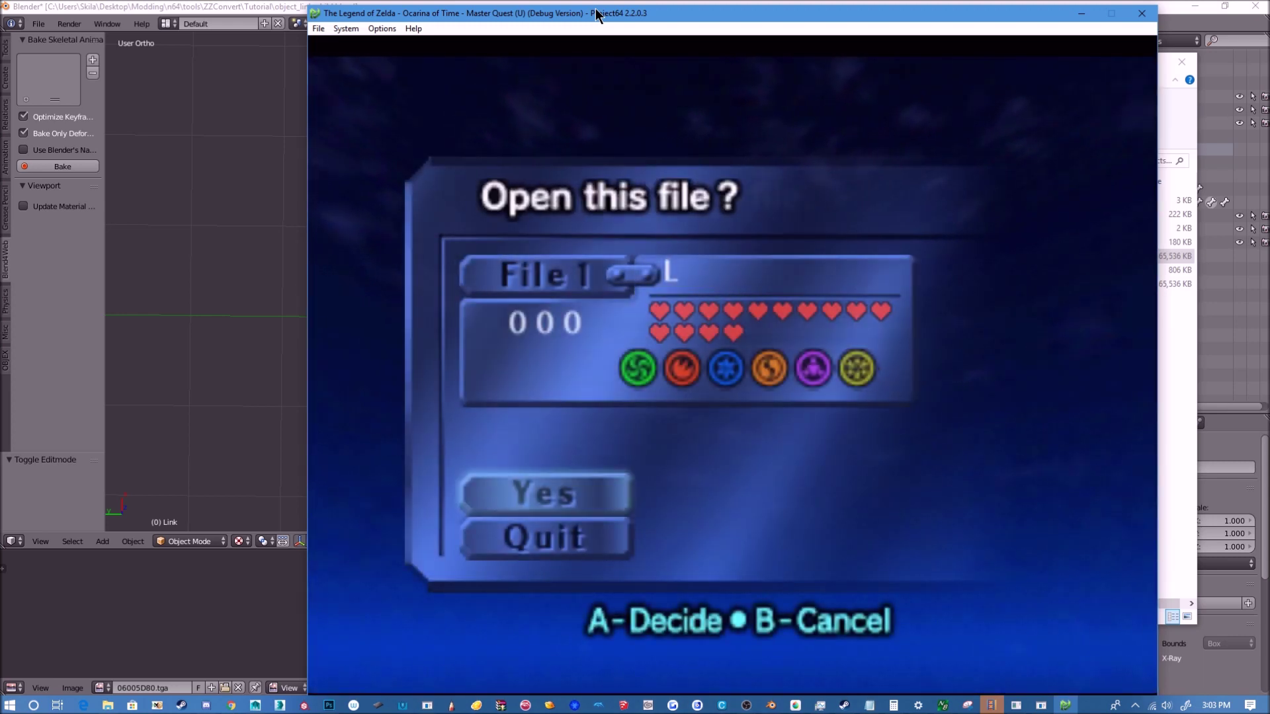
pyautogui.press('Return')
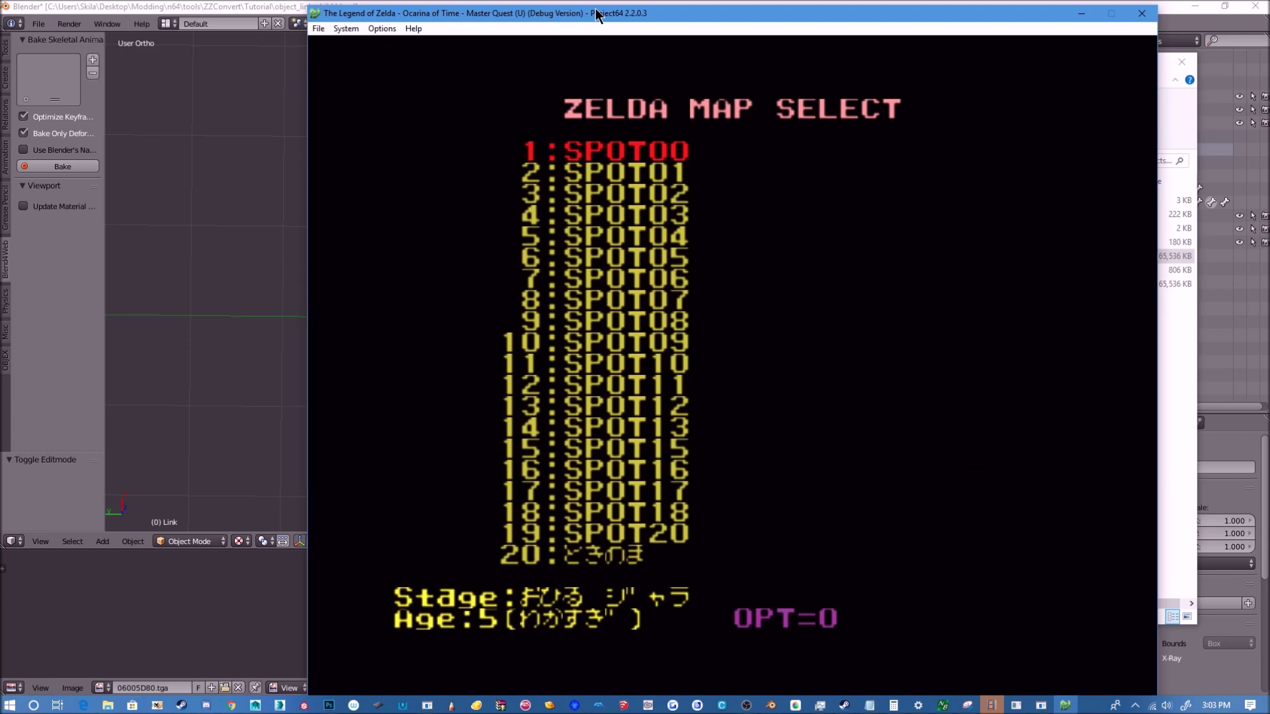
pyautogui.press('Return')
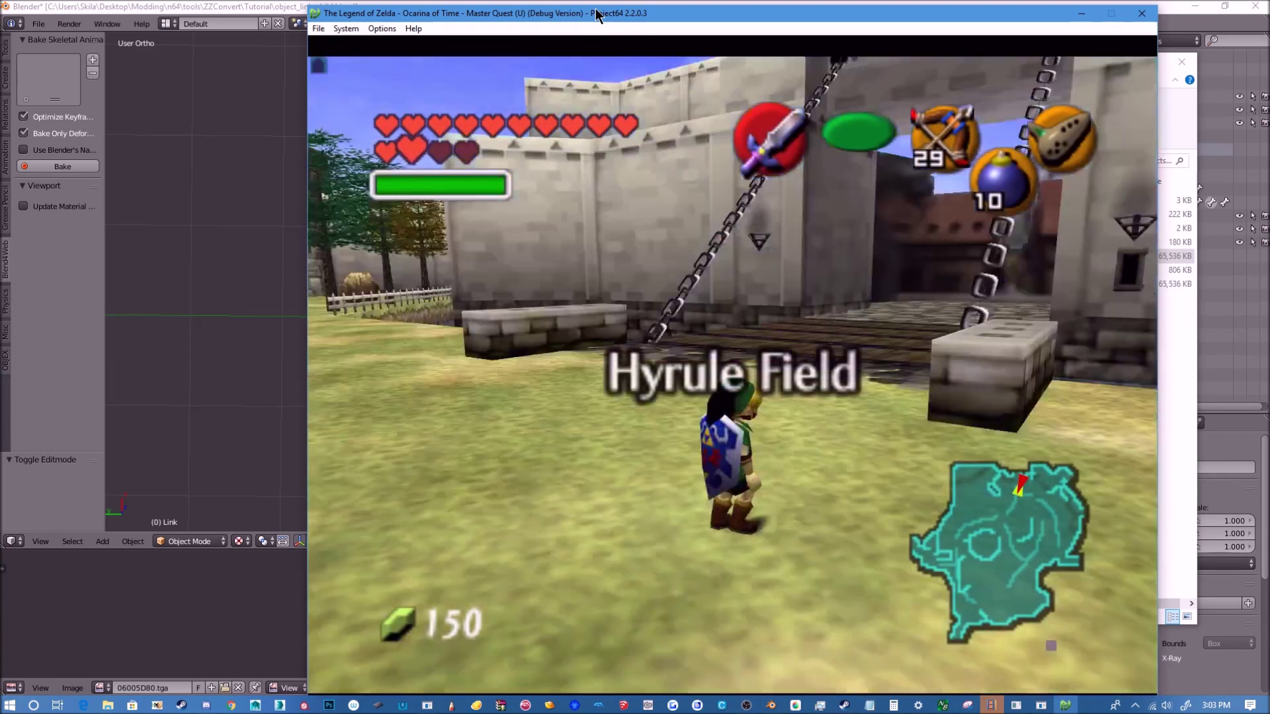
pyautogui.press('Down')
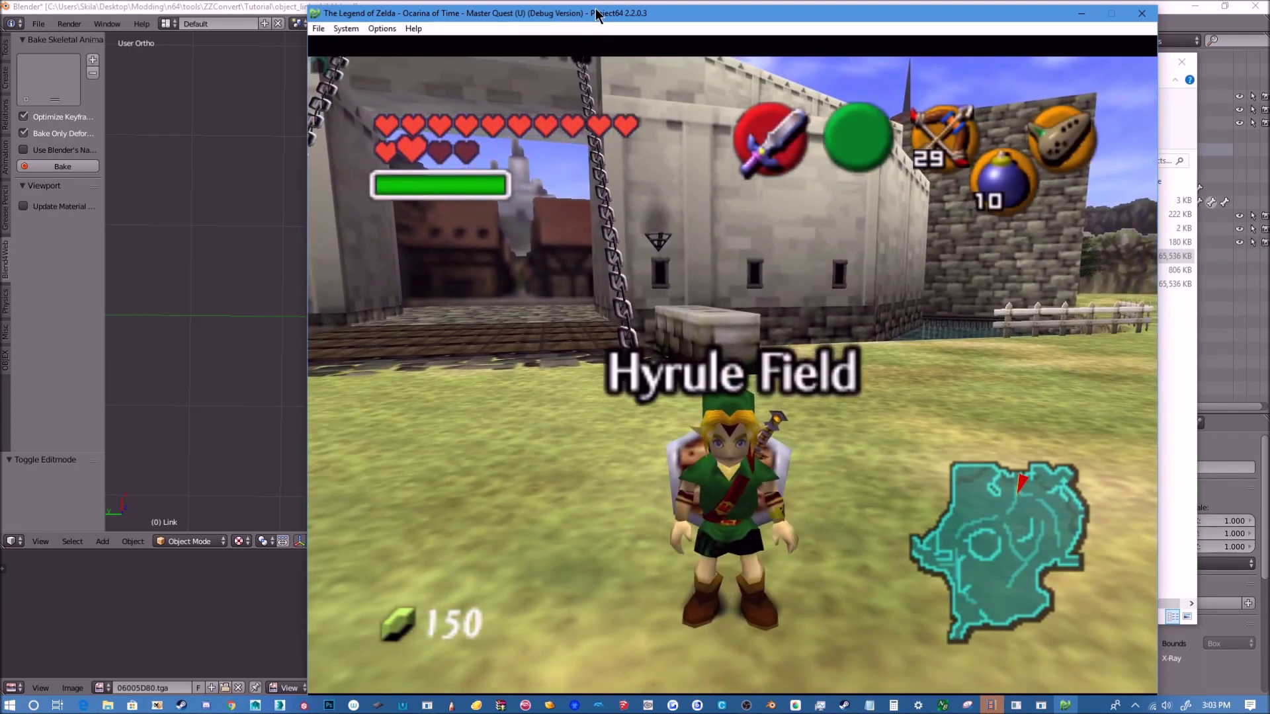
pyautogui.press('Left')
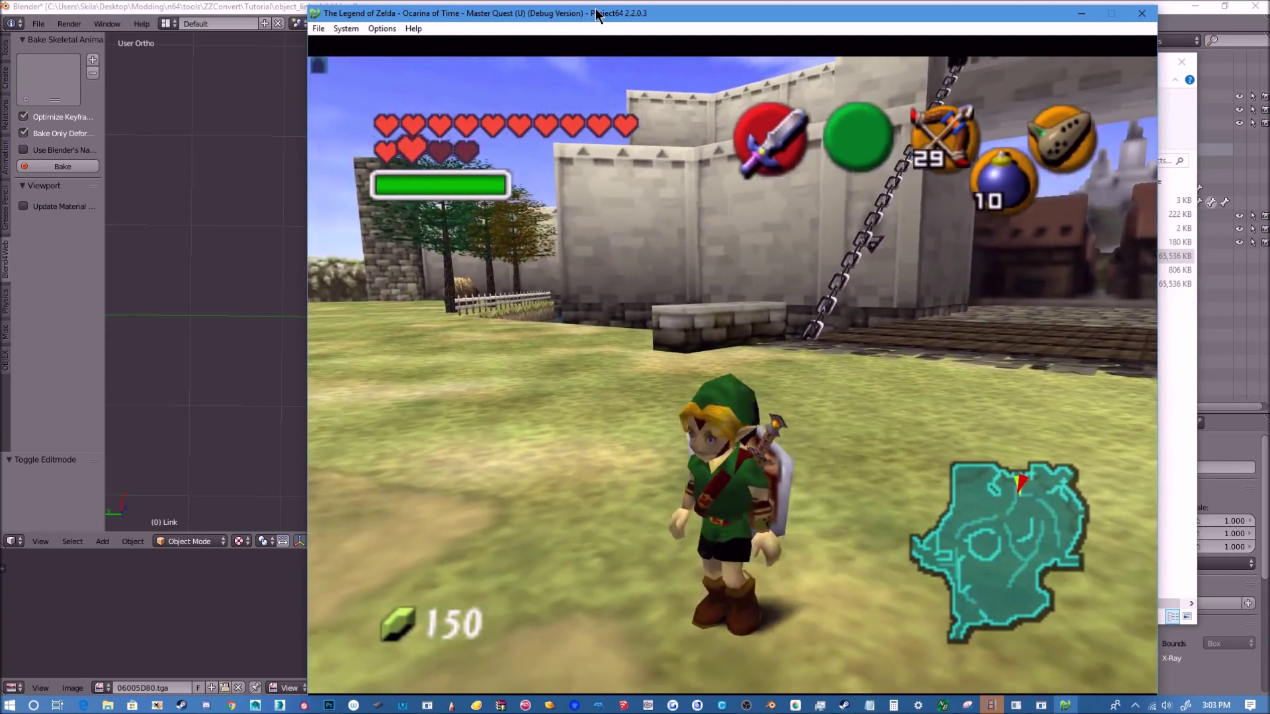
pyautogui.press('Down')
pyautogui.press('Up')
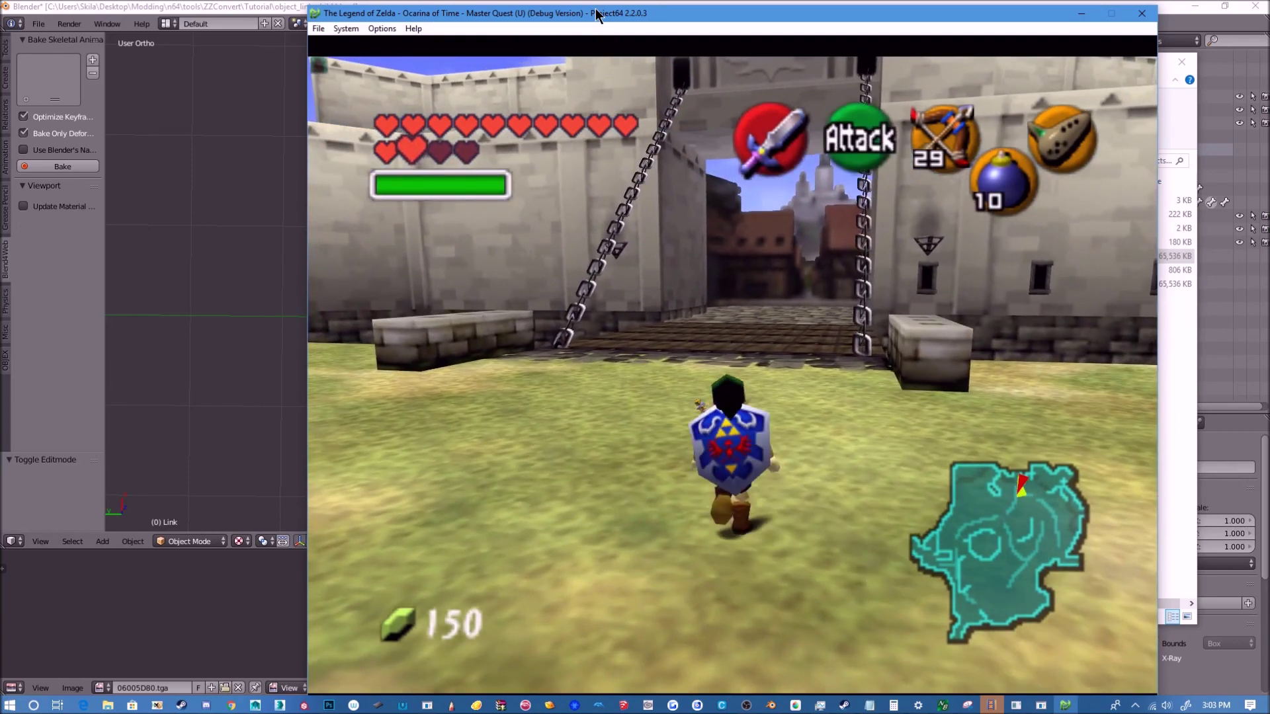
pyautogui.press('Right')
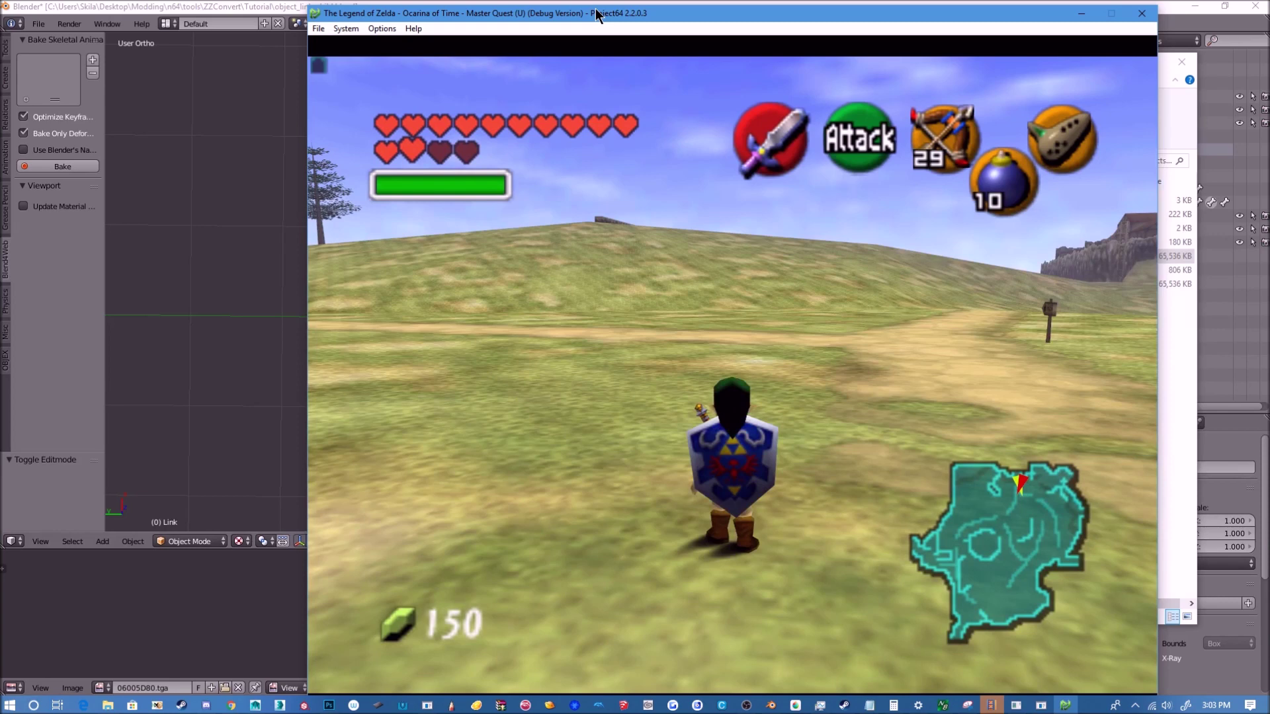
# Equip the Kokiri Sword from the pause menu's Equipment page and resume play.
pyautogui.press('Return')
pyautogui.press('z')
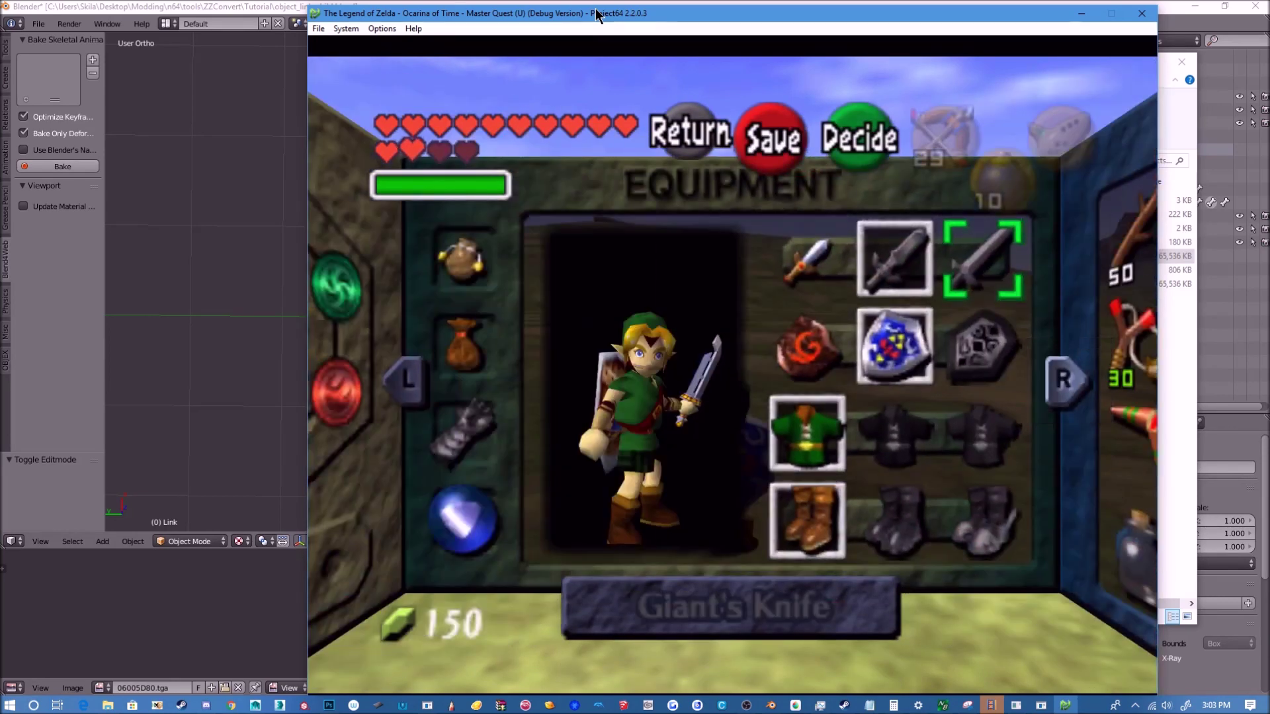
pyautogui.press('Down')
pyautogui.press('Left')
pyautogui.press('Up')
pyautogui.press('x')
pyautogui.press('Down')
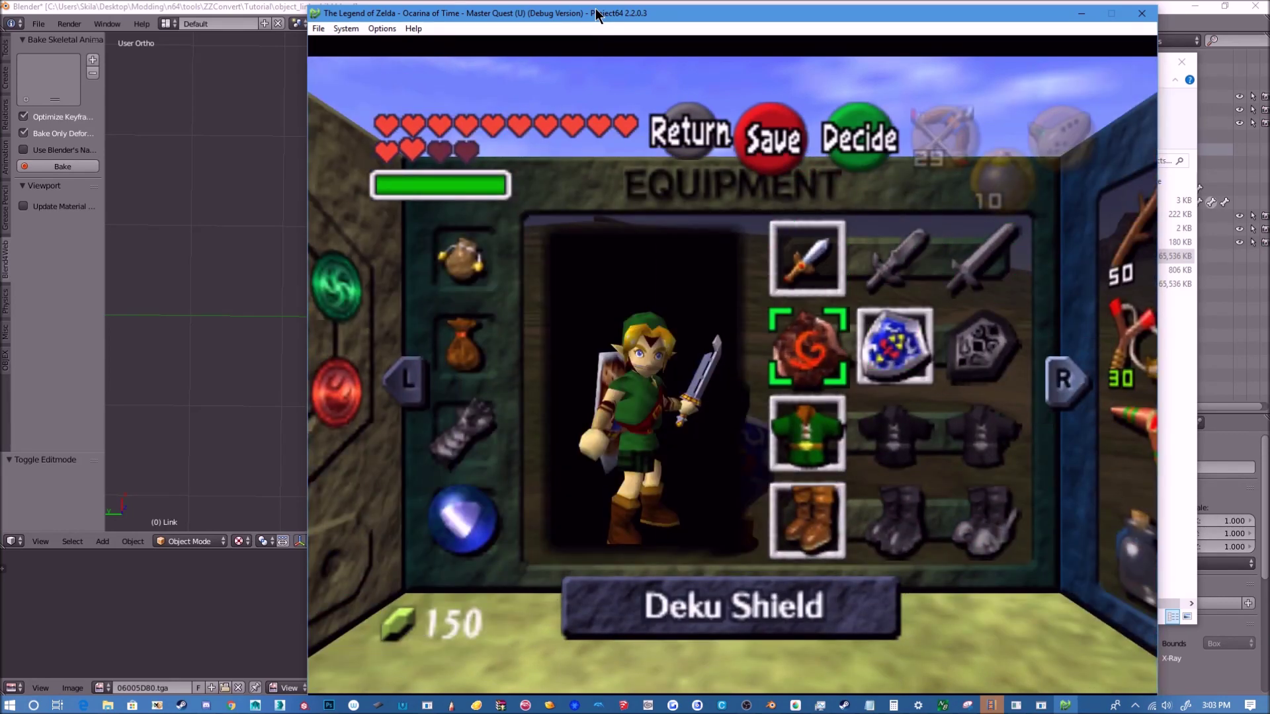
pyautogui.press('Return')
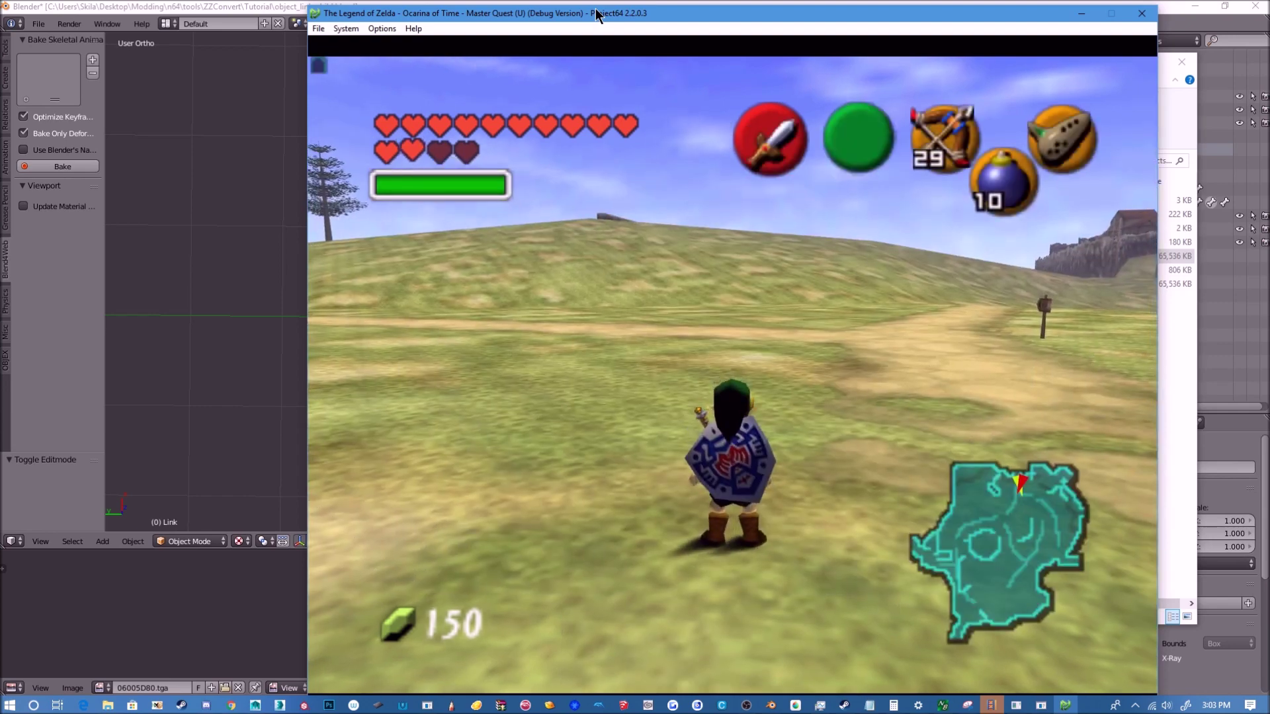
# Swing the sword, raise the shield, and turn Link in several directions toward the castle.
pyautogui.press('c')
pyautogui.press('Down')
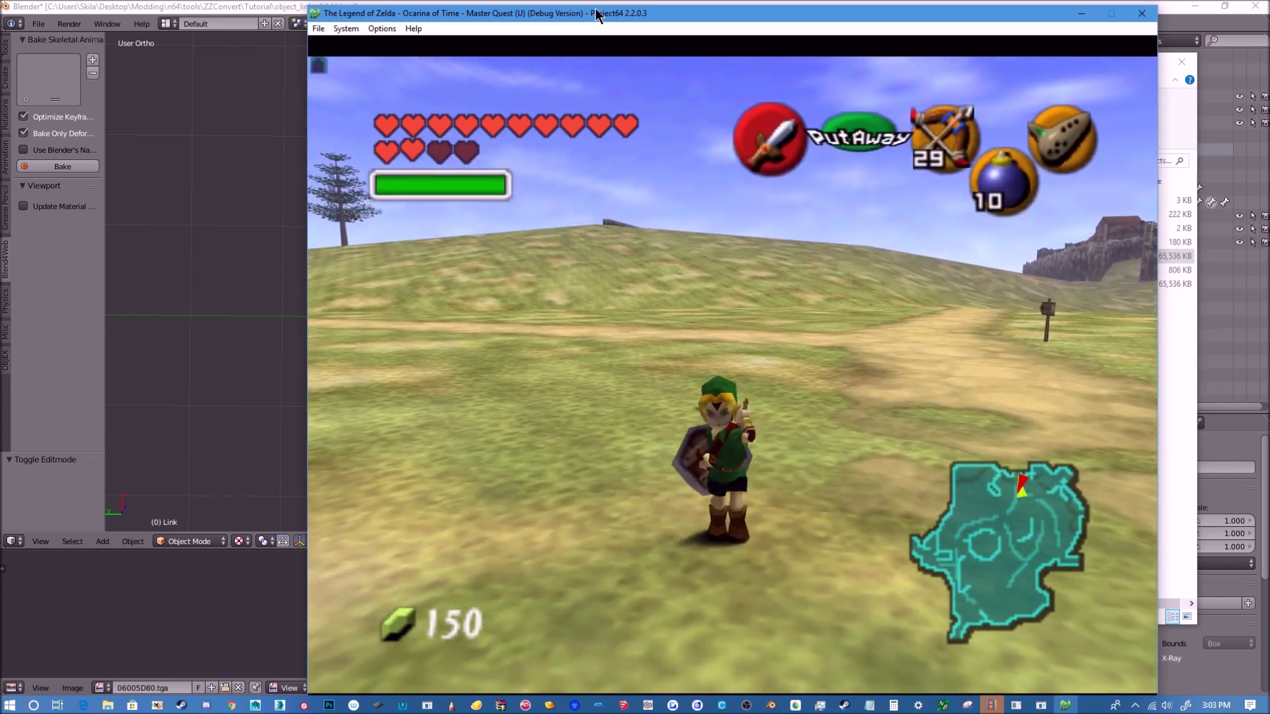
pyautogui.press('z')
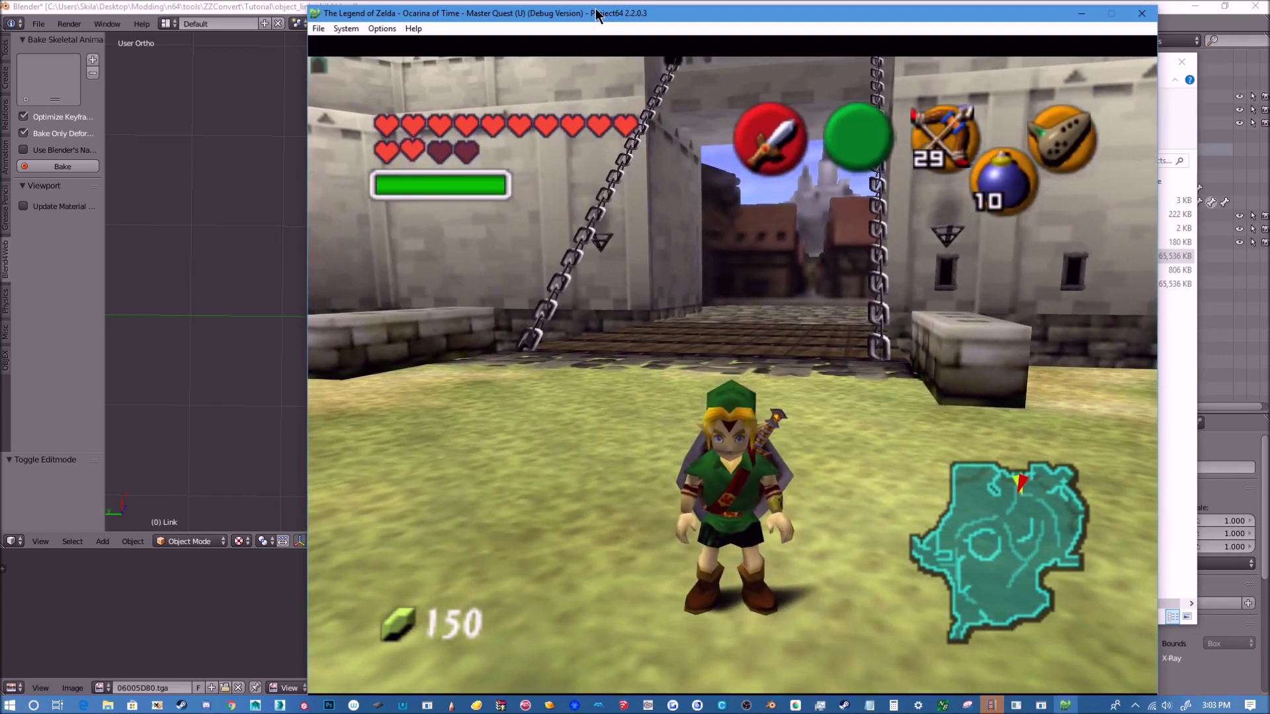
pyautogui.press('Up')
pyautogui.press('c')
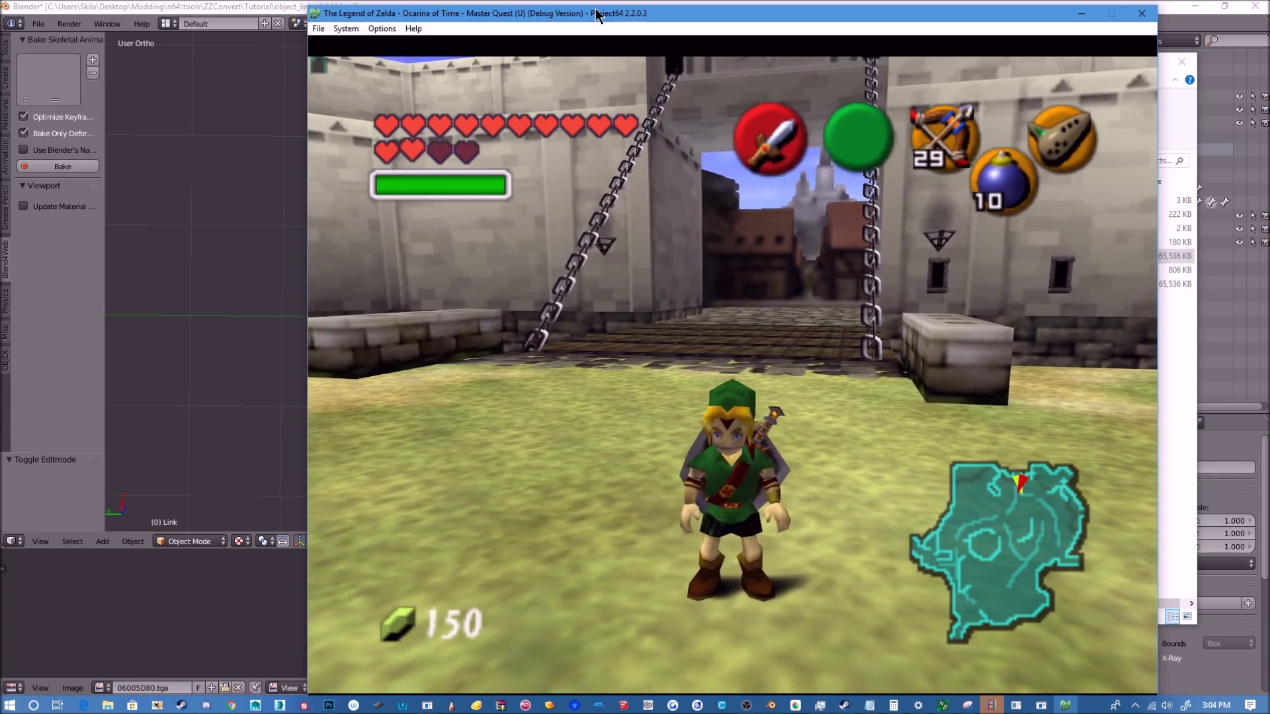
pyautogui.press('Up')
pyautogui.press('Down')
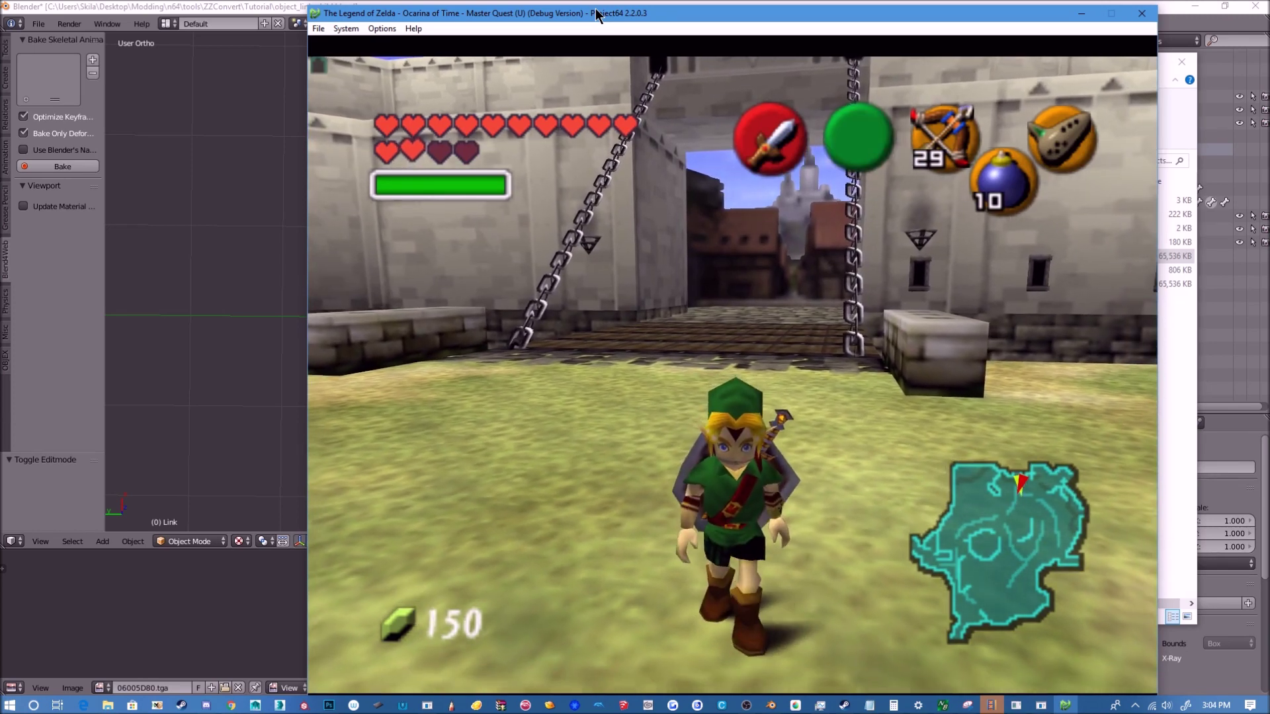
pyautogui.press('Left')
pyautogui.press('Left')
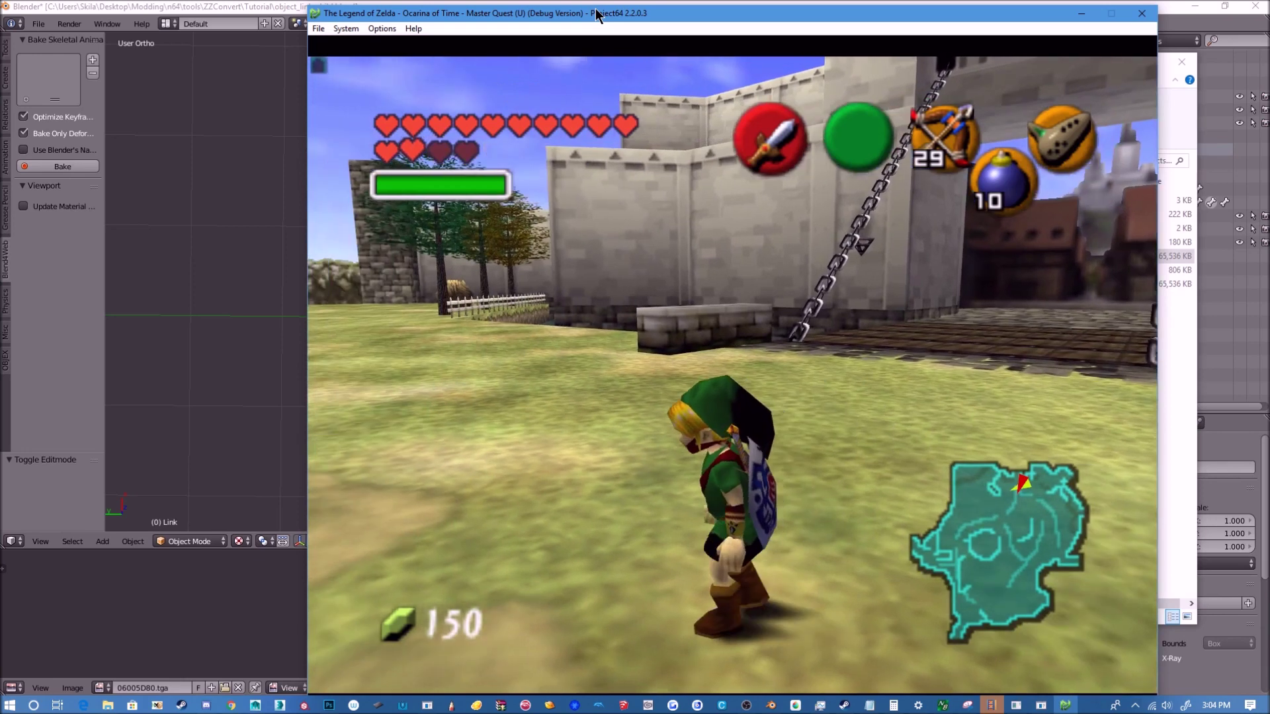
pyautogui.press('Up')
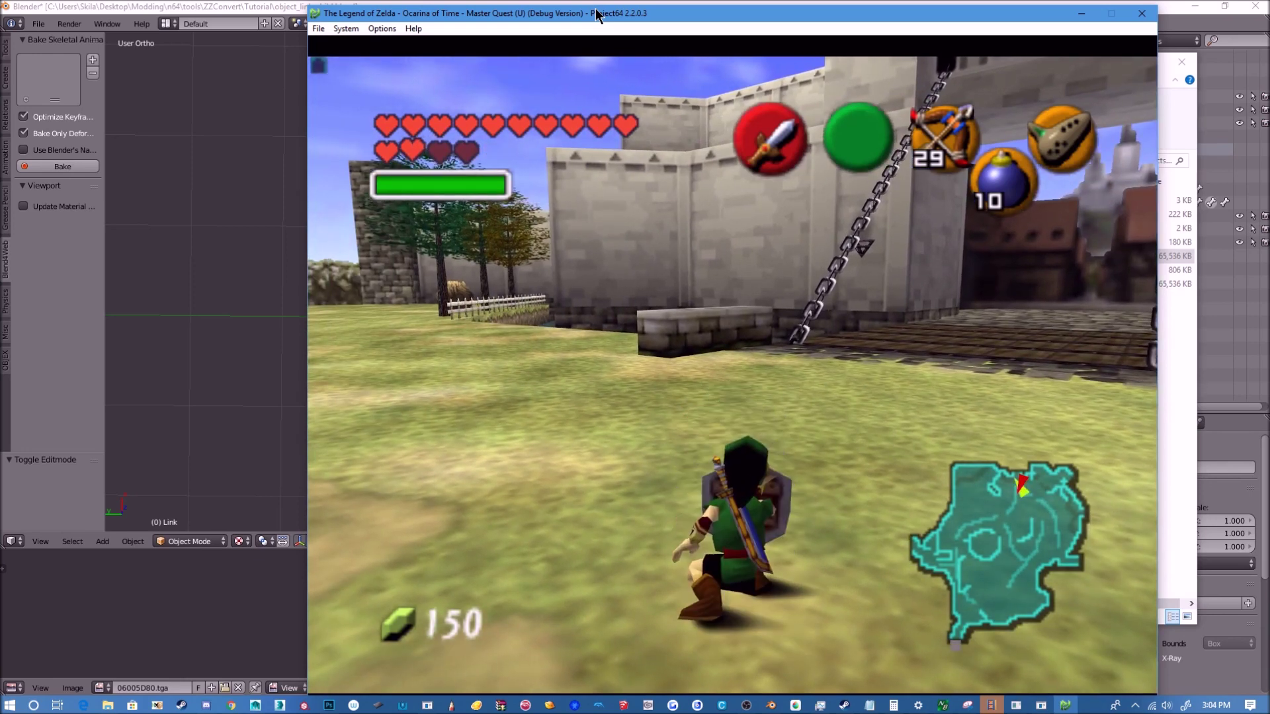
# Run Link around, draw and swing his sword, then leave him standing idle.
pyautogui.press('Up')
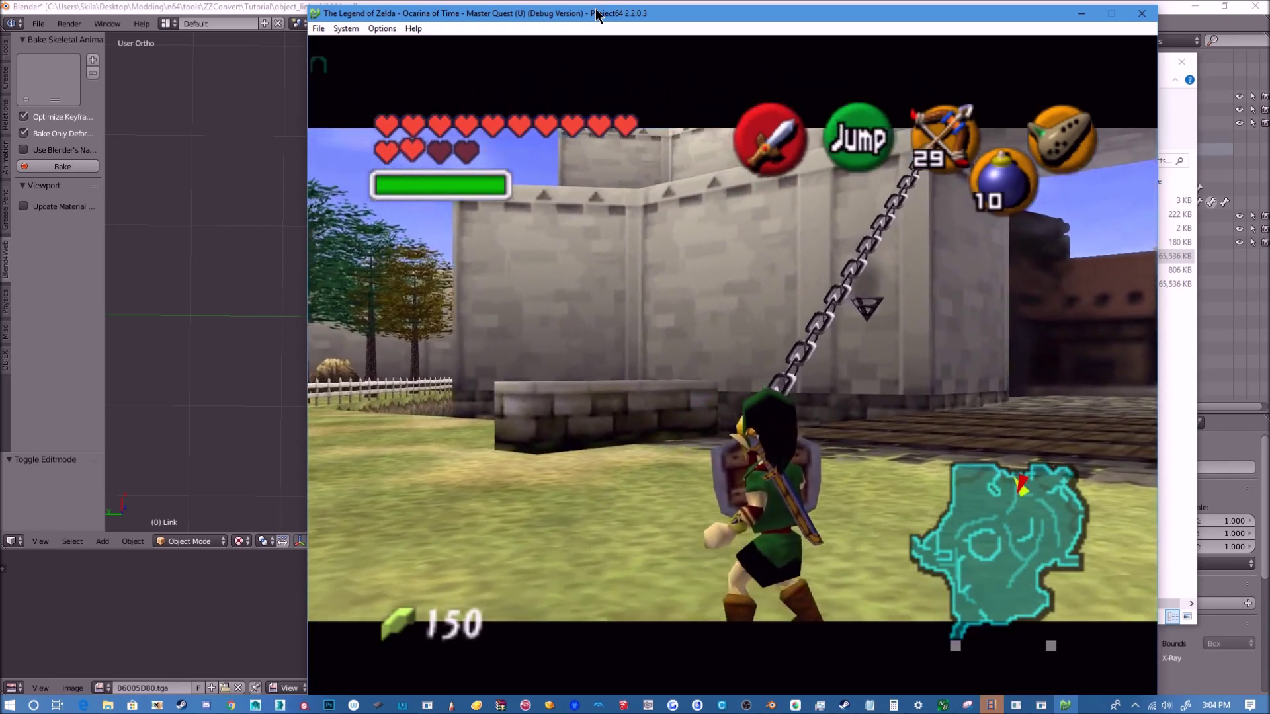
pyautogui.press('Left')
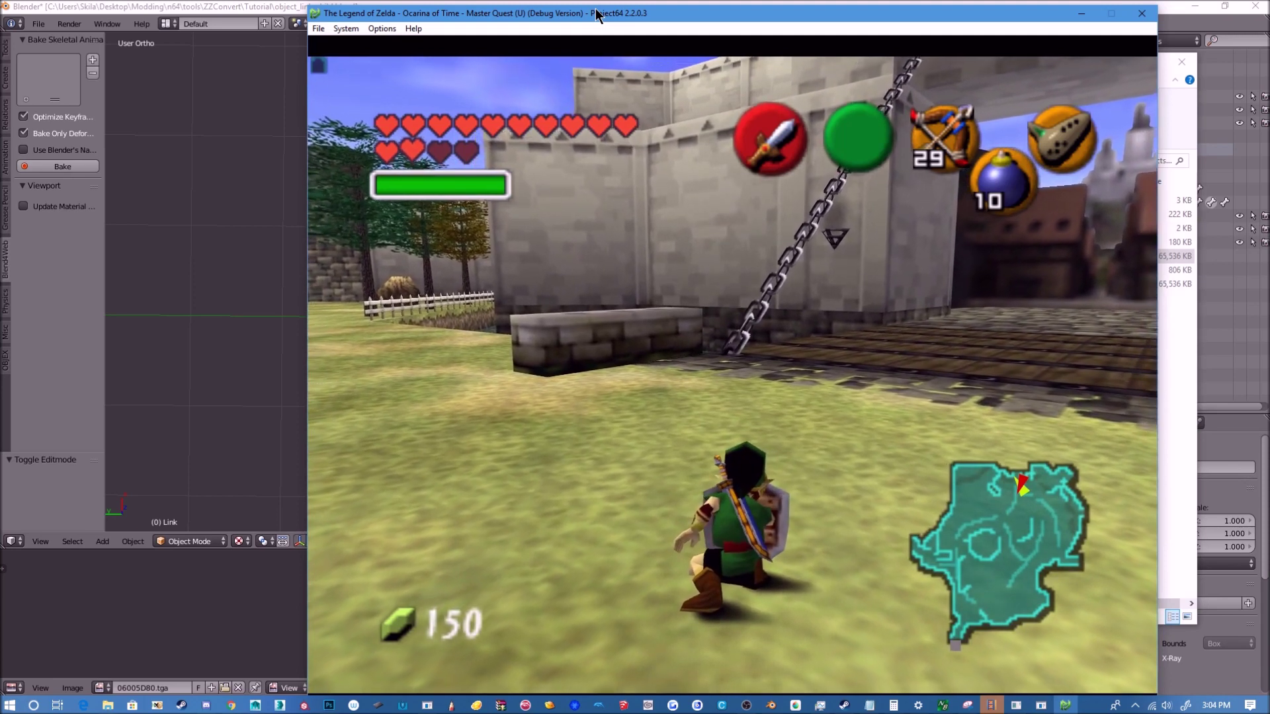
pyautogui.press('Down')
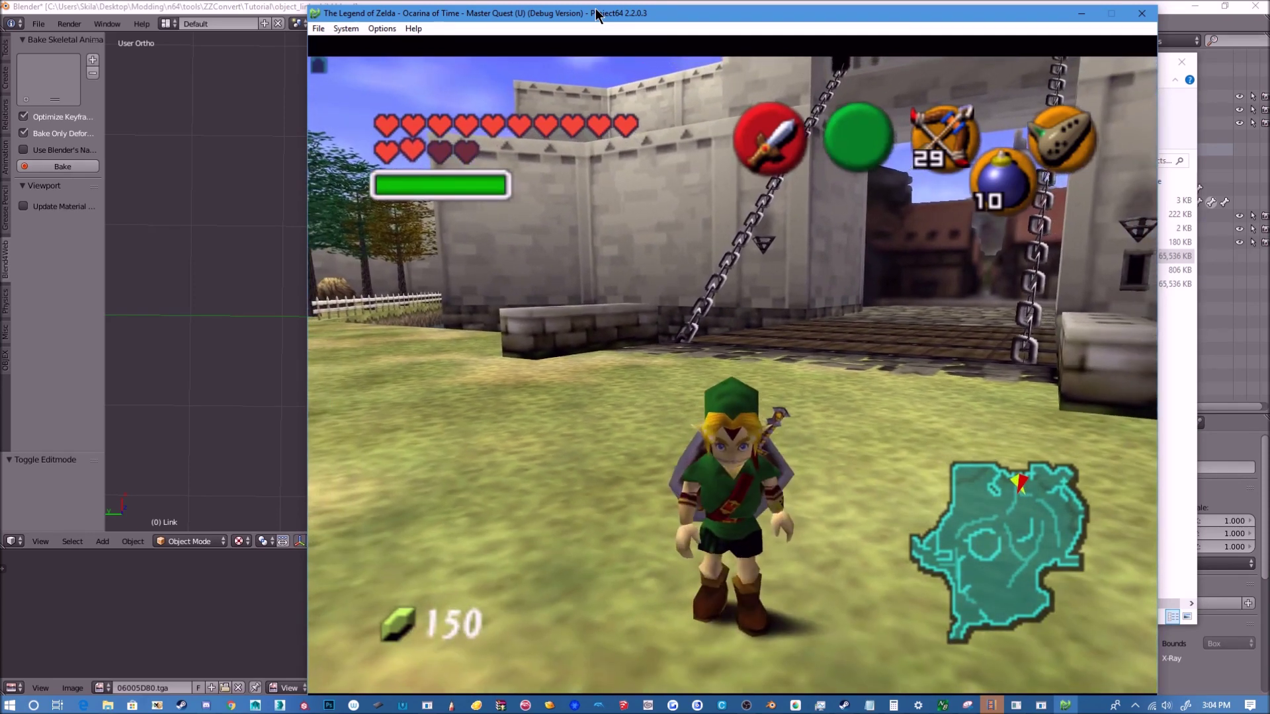
pyautogui.press('c')
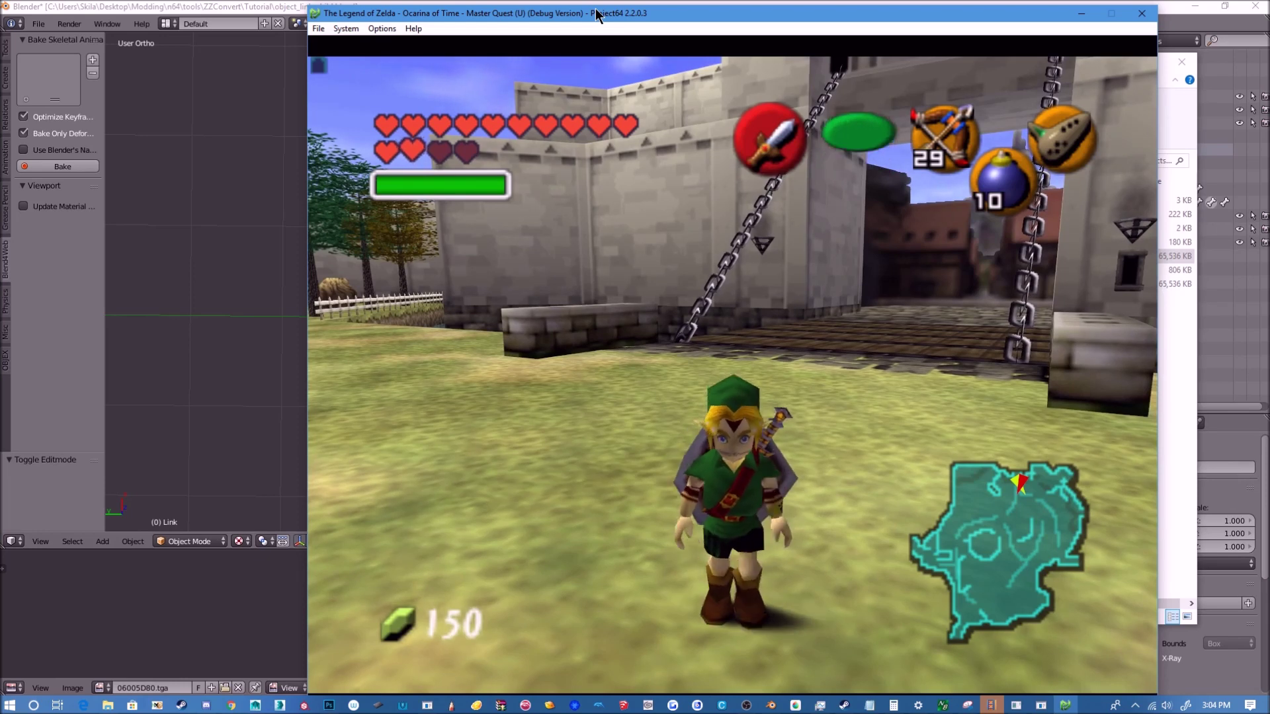
pyautogui.press('Up')
pyautogui.press('Left')
pyautogui.press('Down')
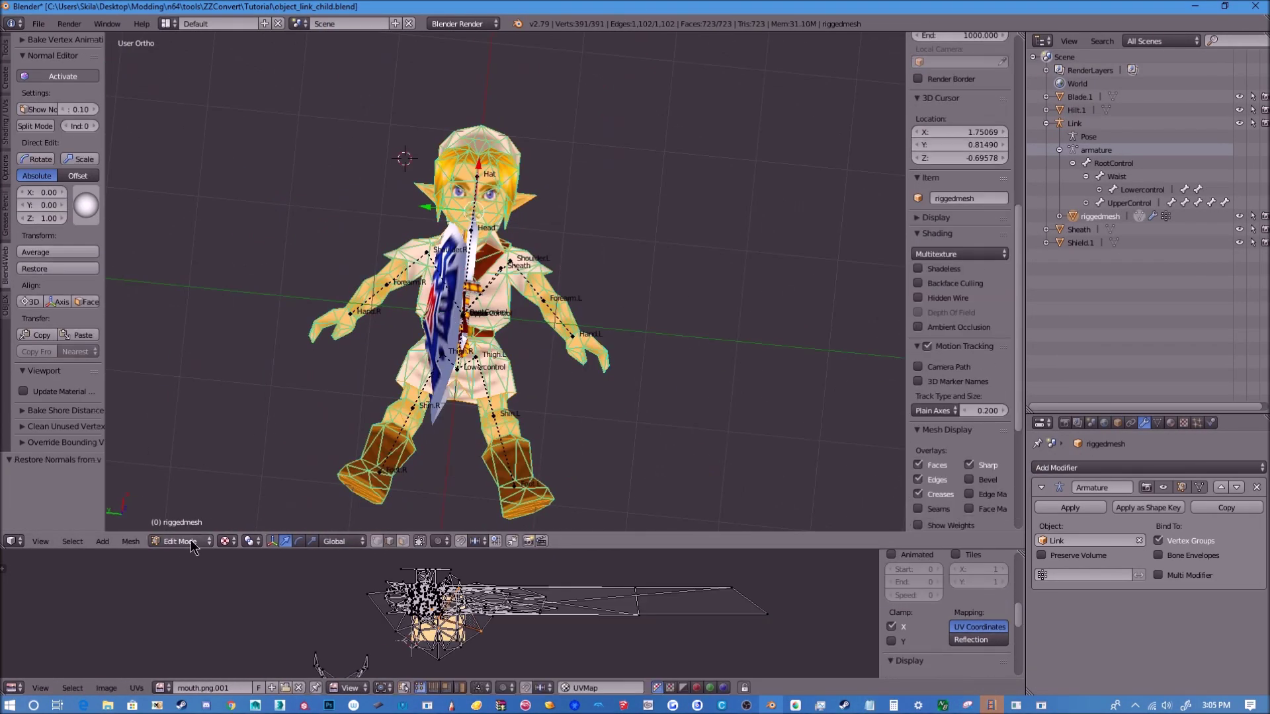
# Export the Link model as Extended OBJ, overwriting object_link_child.objex in Object_link_child.
pyautogui.click(39, 24)
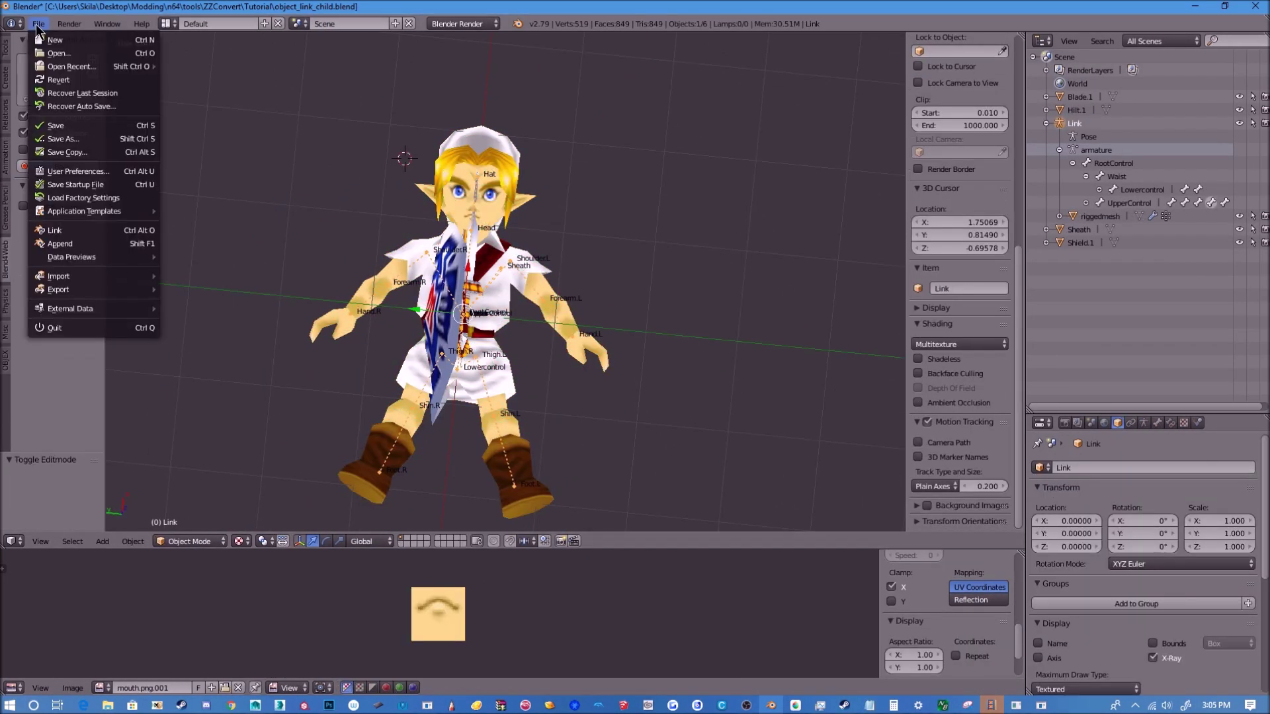
pyautogui.moveTo(119, 289)
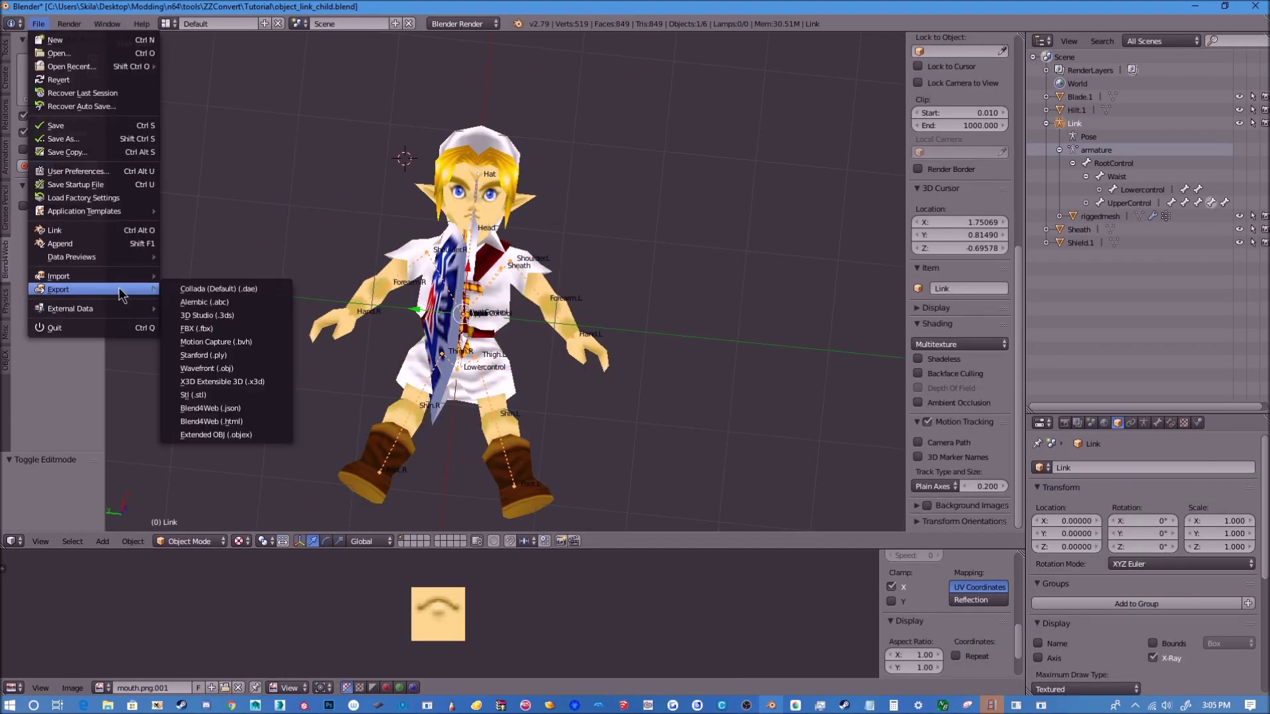
pyautogui.click(250, 435)
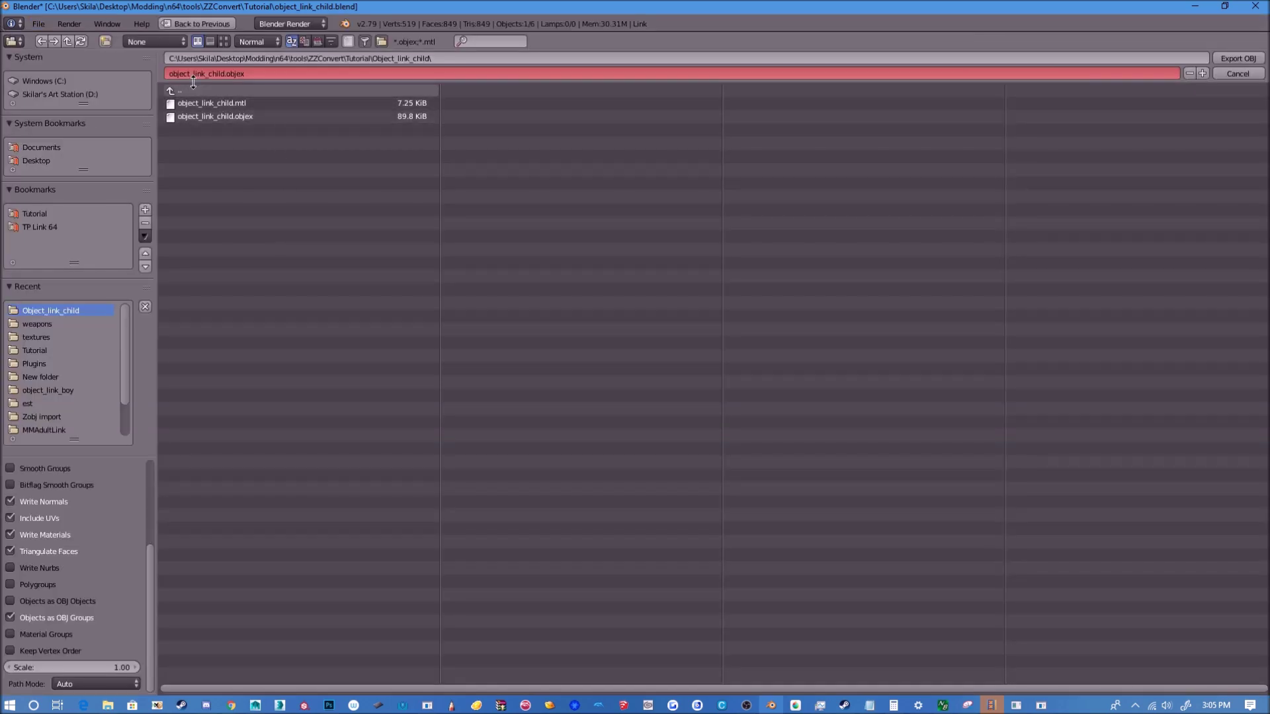
pyautogui.click(216, 117)
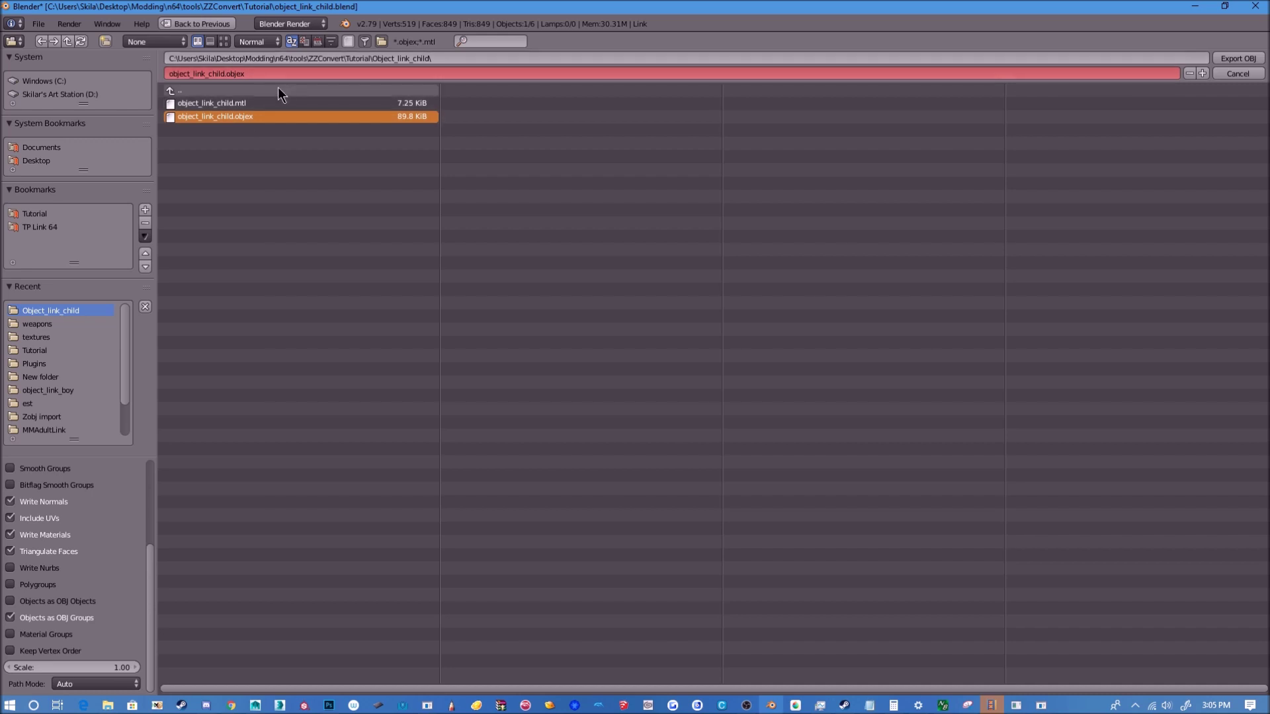
pyautogui.press('Return')
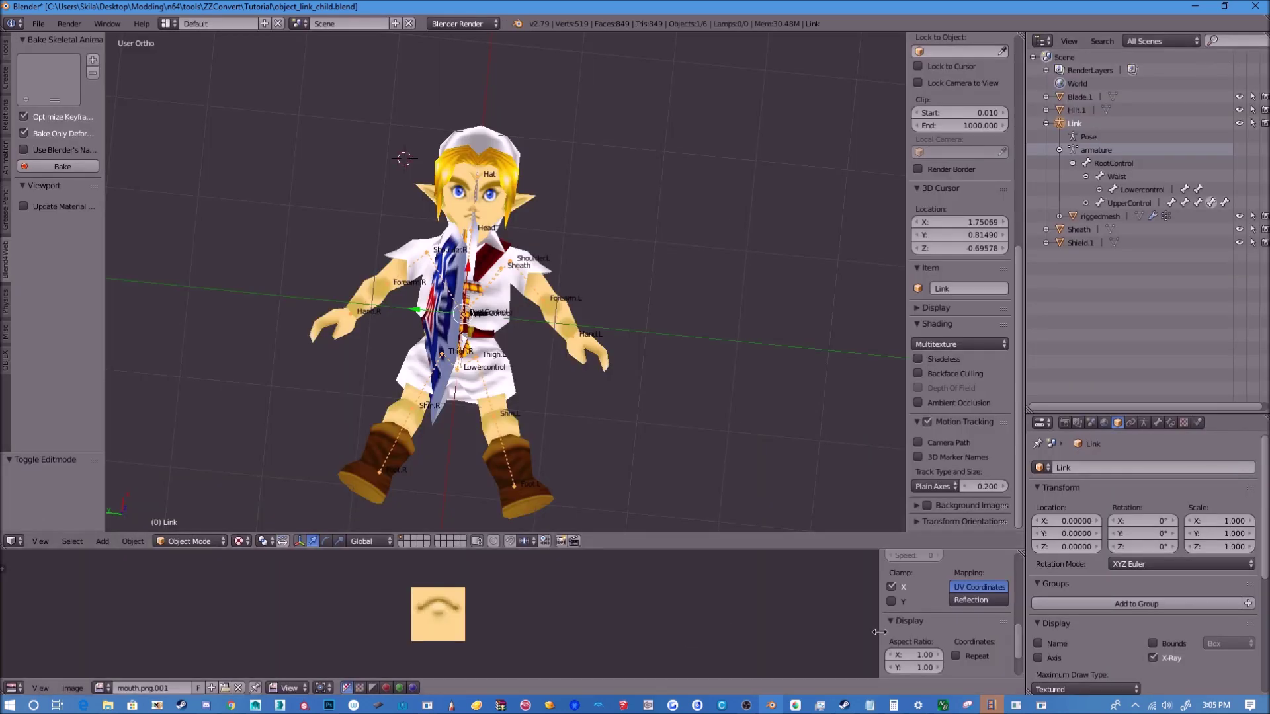
# Convert object_link_child.objex to ZOBJ in ZZConvert, saving over MMLink.zobj.
pyautogui.click(1016, 705)
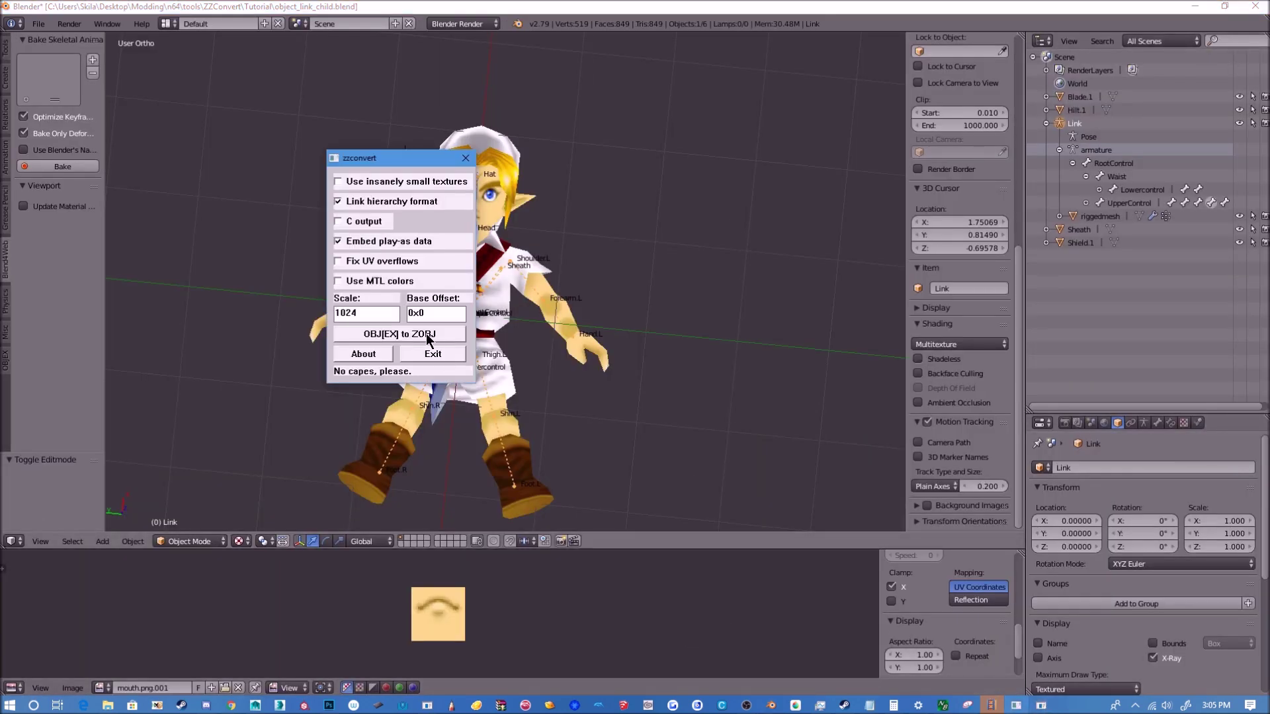
pyautogui.click(427, 336)
pyautogui.click(705, 392)
pyautogui.click(662, 303)
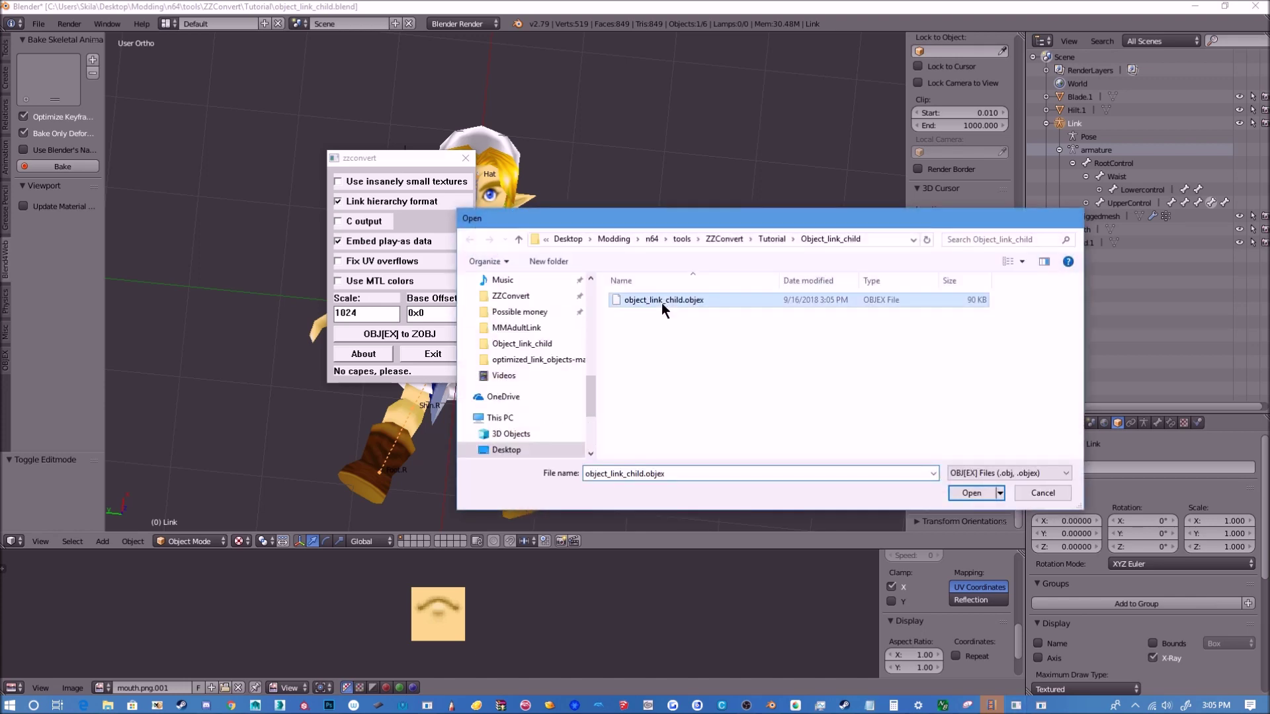
pyautogui.doubleClick(664, 303)
pyautogui.click(687, 395)
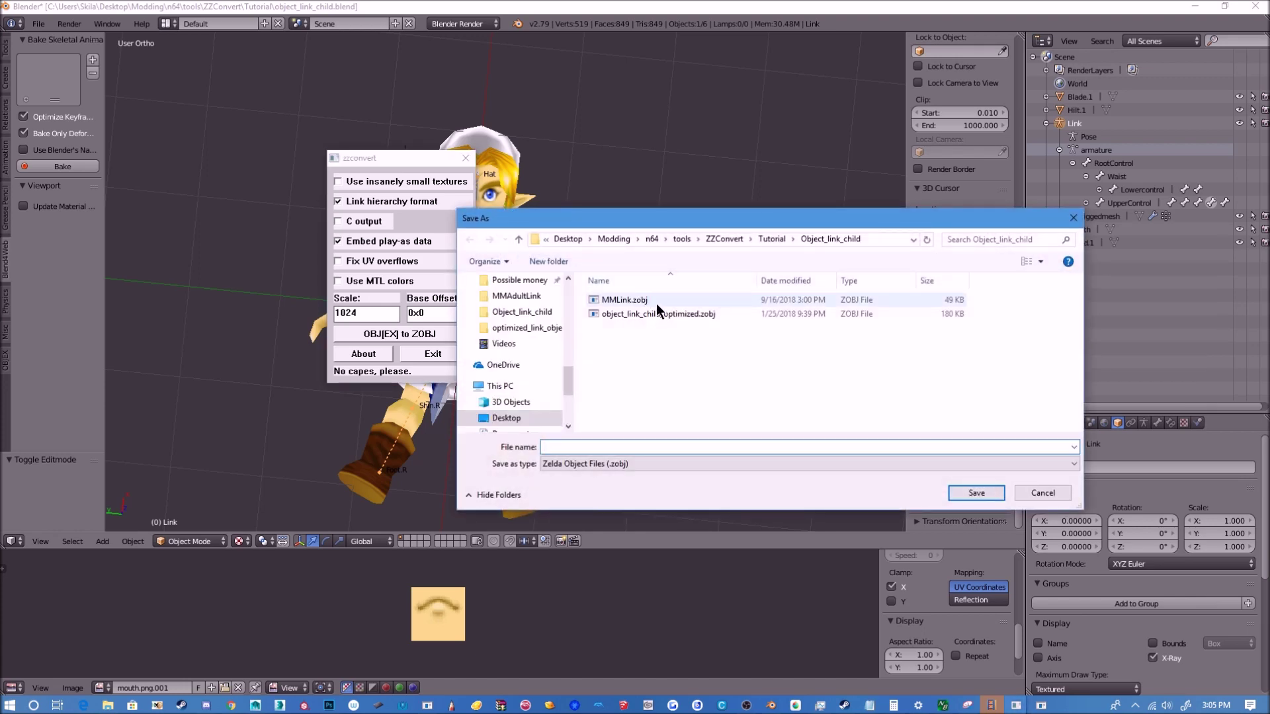
pyautogui.doubleClick(657, 303)
pyautogui.click(349, 424)
# Import the new MMLink.zobj into OptimizedLinkObject.z64 with zzplayas and acknowledge the update.
pyautogui.click(1041, 705)
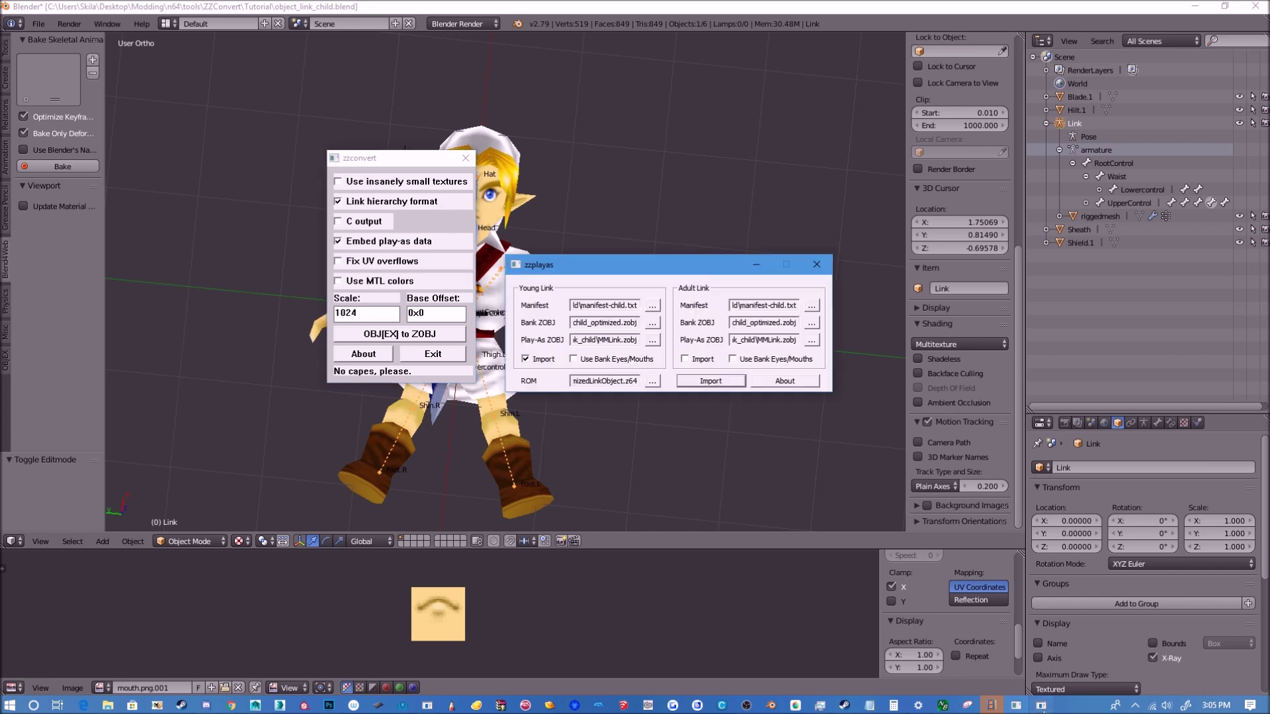
pyautogui.click(722, 385)
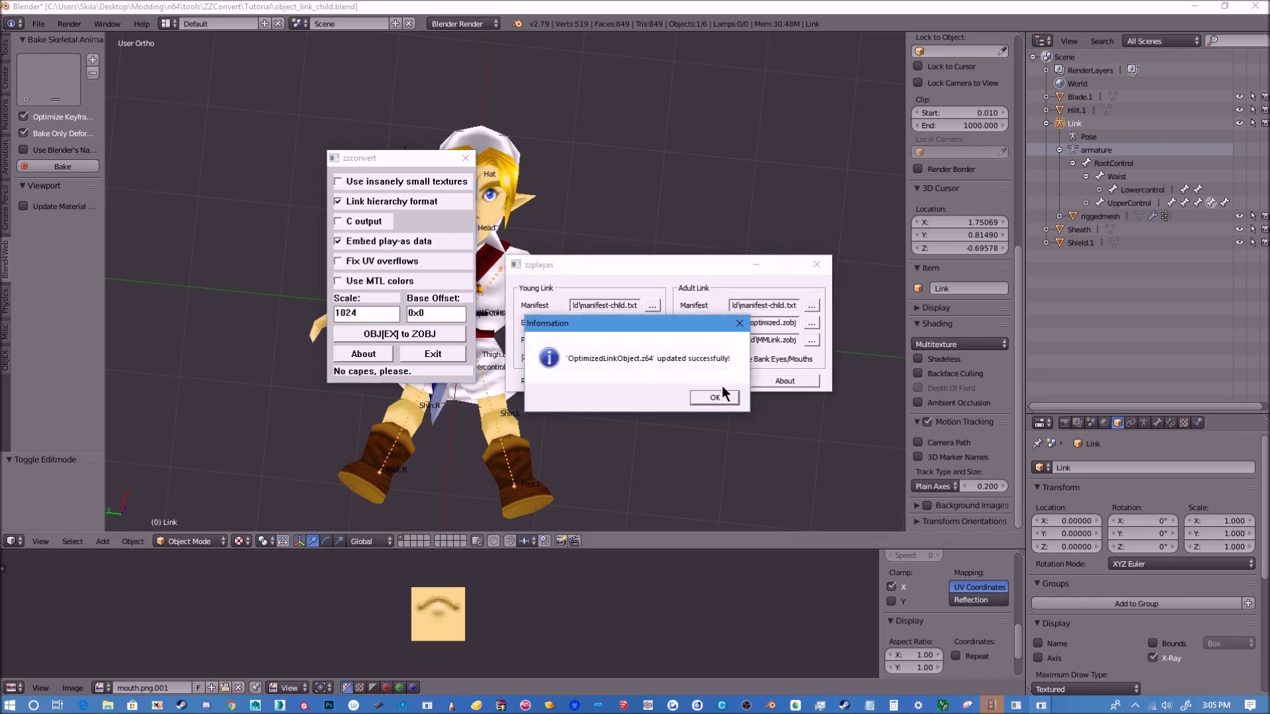
pyautogui.click(715, 396)
pyautogui.click(207, 284)
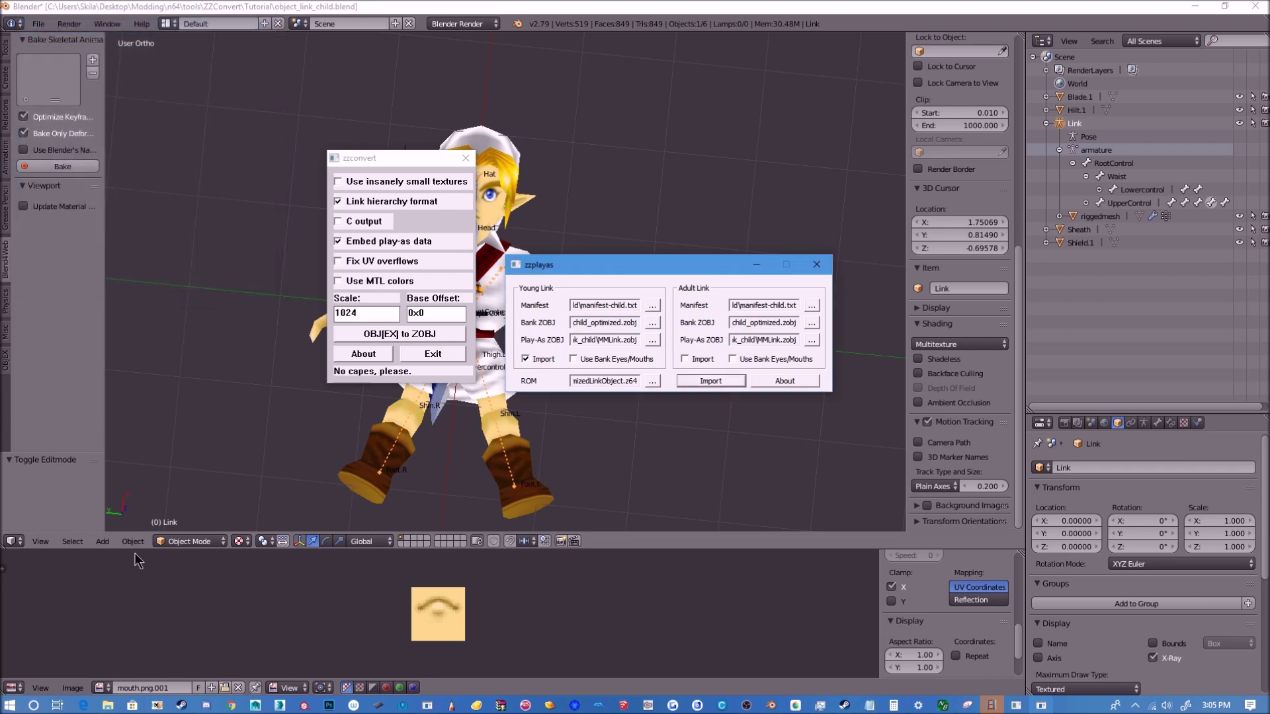
pyautogui.click(107, 705)
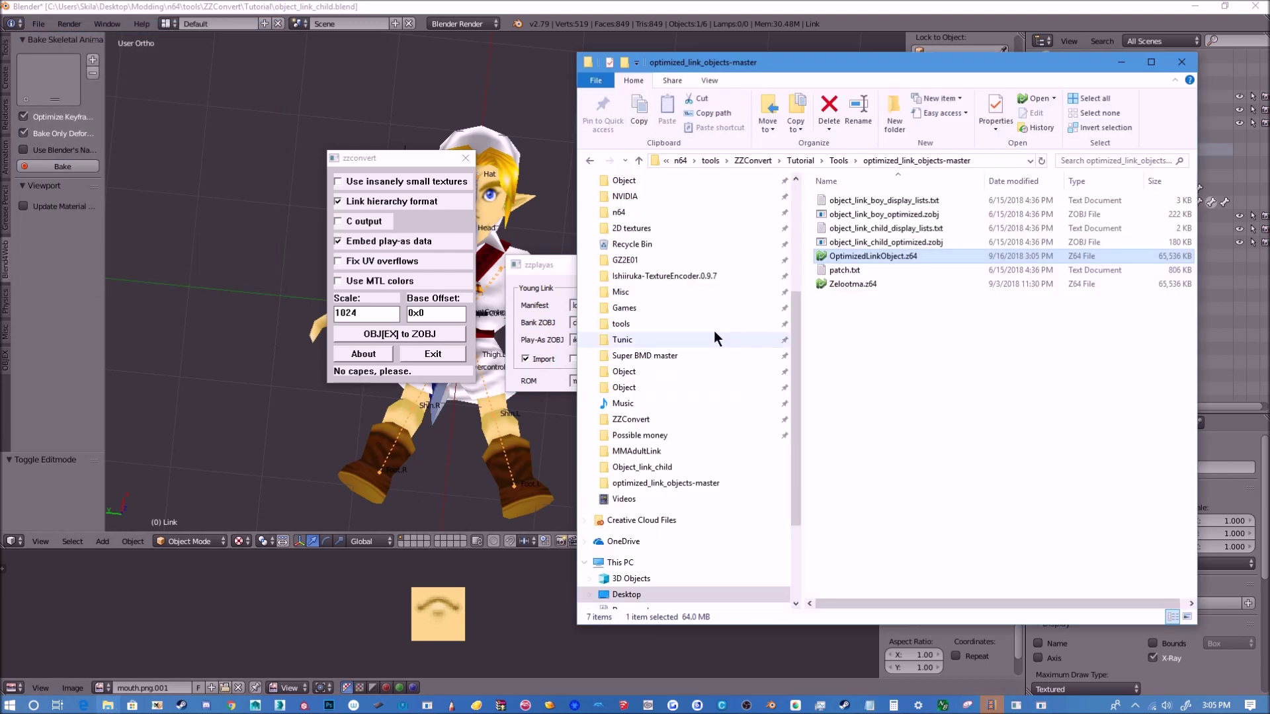
# Launch OptimizedLinkObject.z64 from File Explorer to run it in Project64.
pyautogui.doubleClick(898, 257)
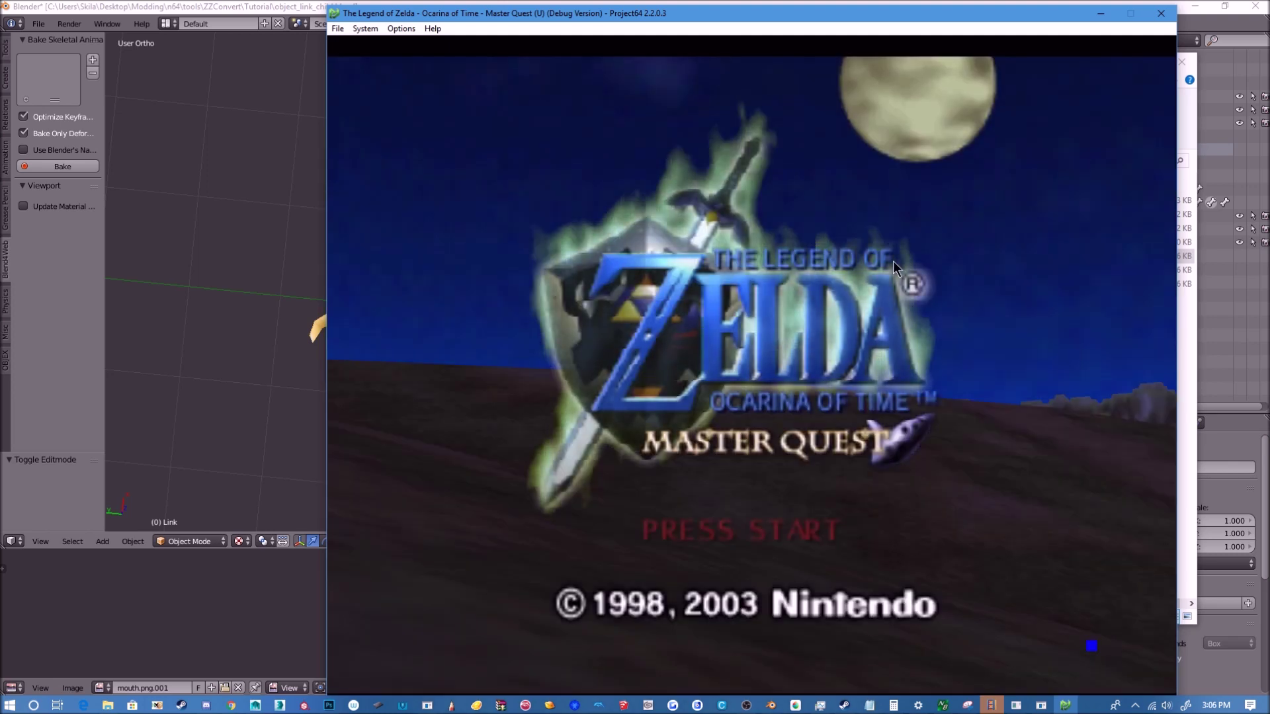
# Start the game from the title screen and load File 1 to reach map select.
pyautogui.press('Return')
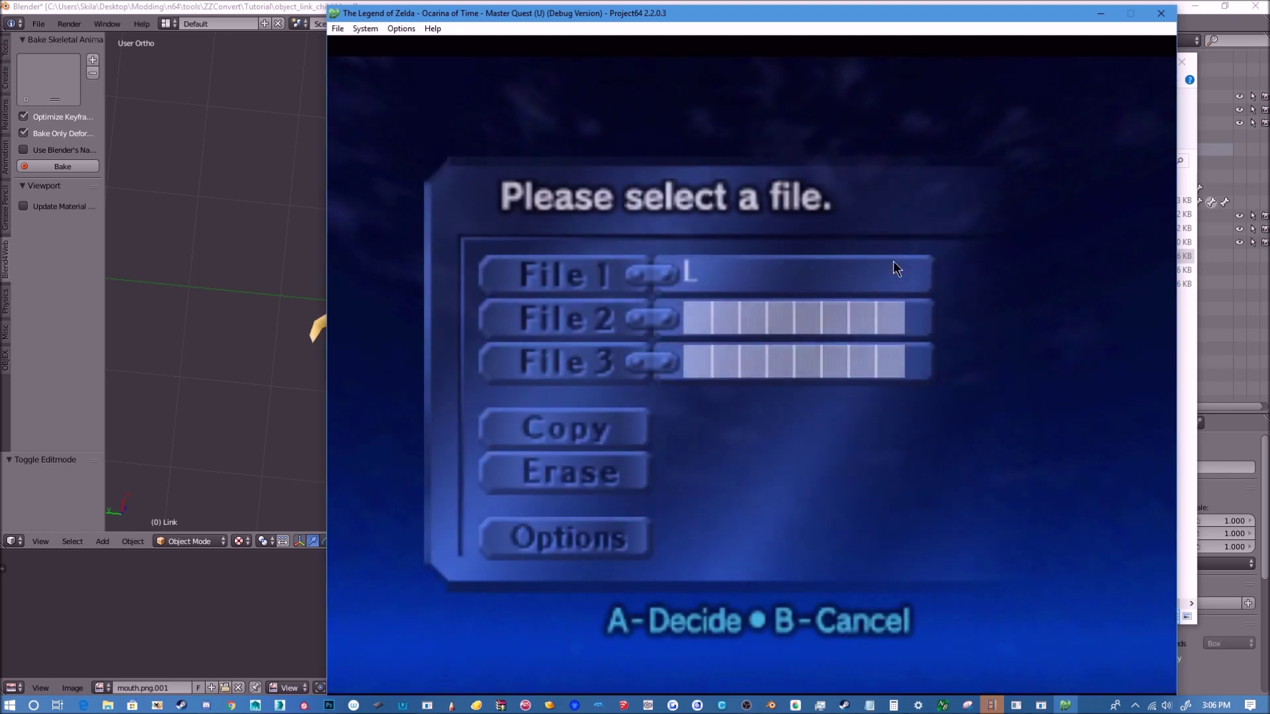
pyautogui.press('Return')
pyautogui.press('Return')
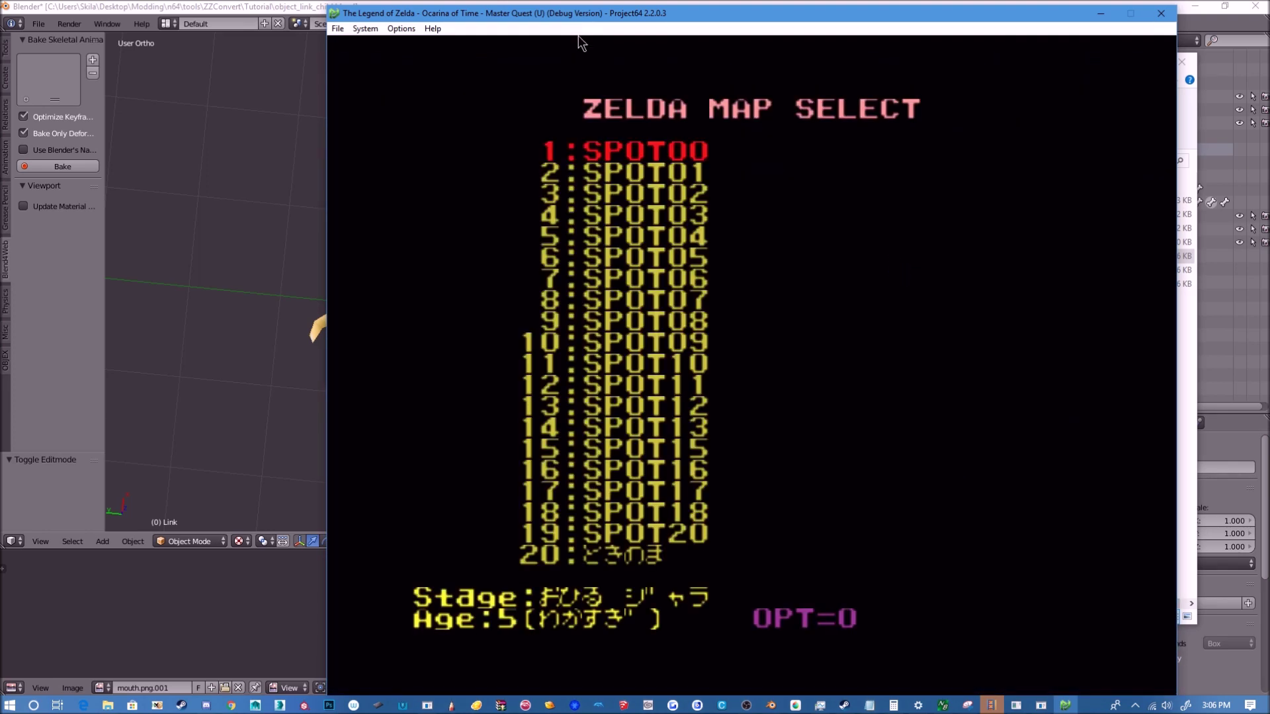
pyautogui.press('Return')
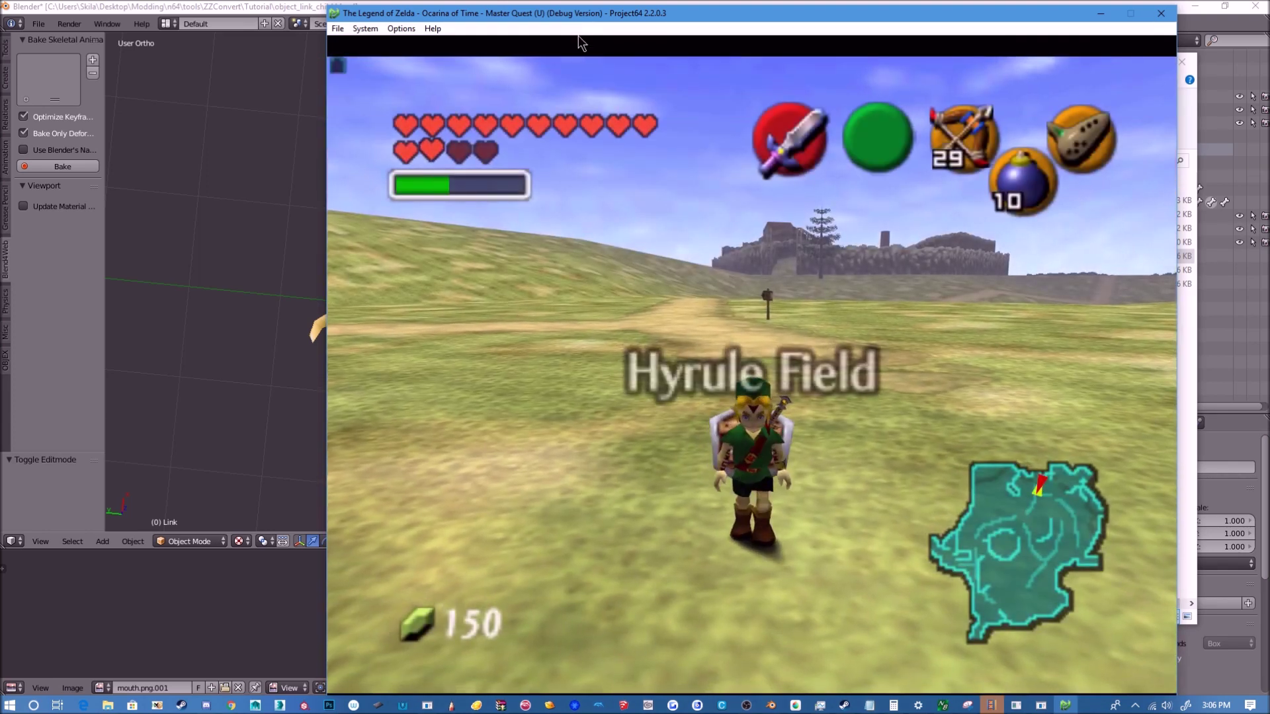
# Run the custom young Link around Hyrule Field, swing his sword, then sheathe it.
pyautogui.press('Up')
pyautogui.press('Down')
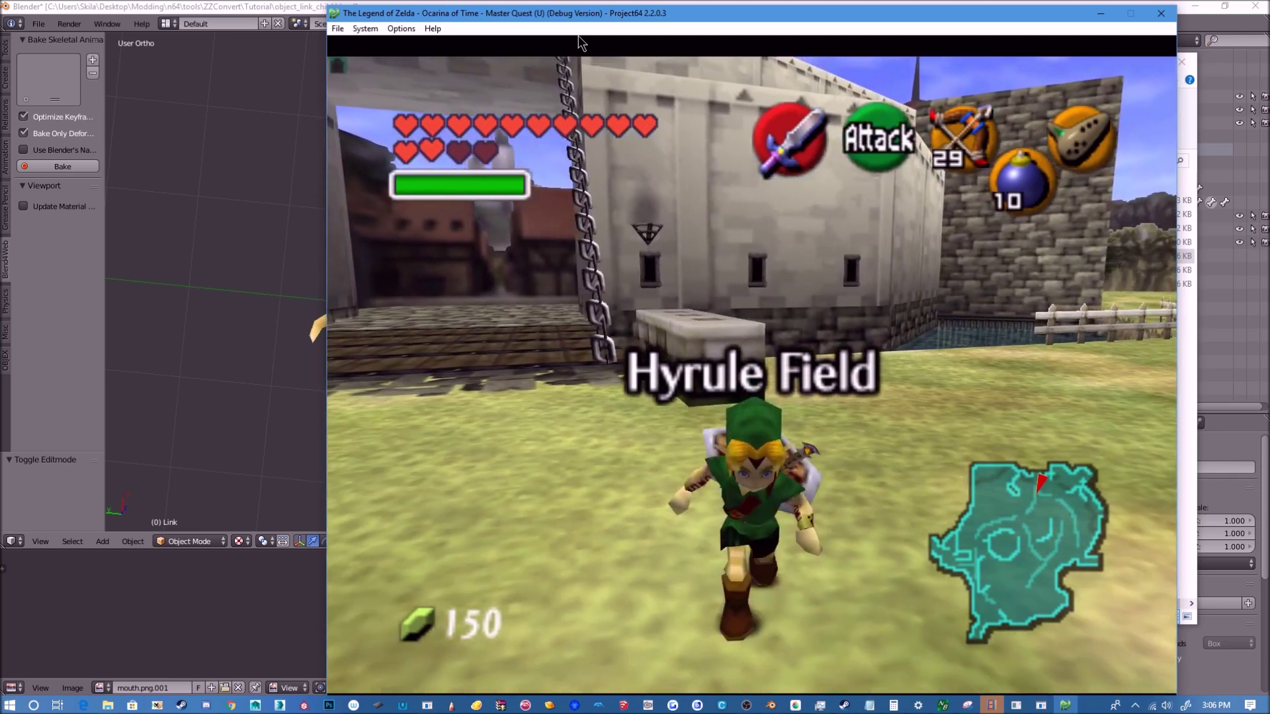
pyautogui.press('Left')
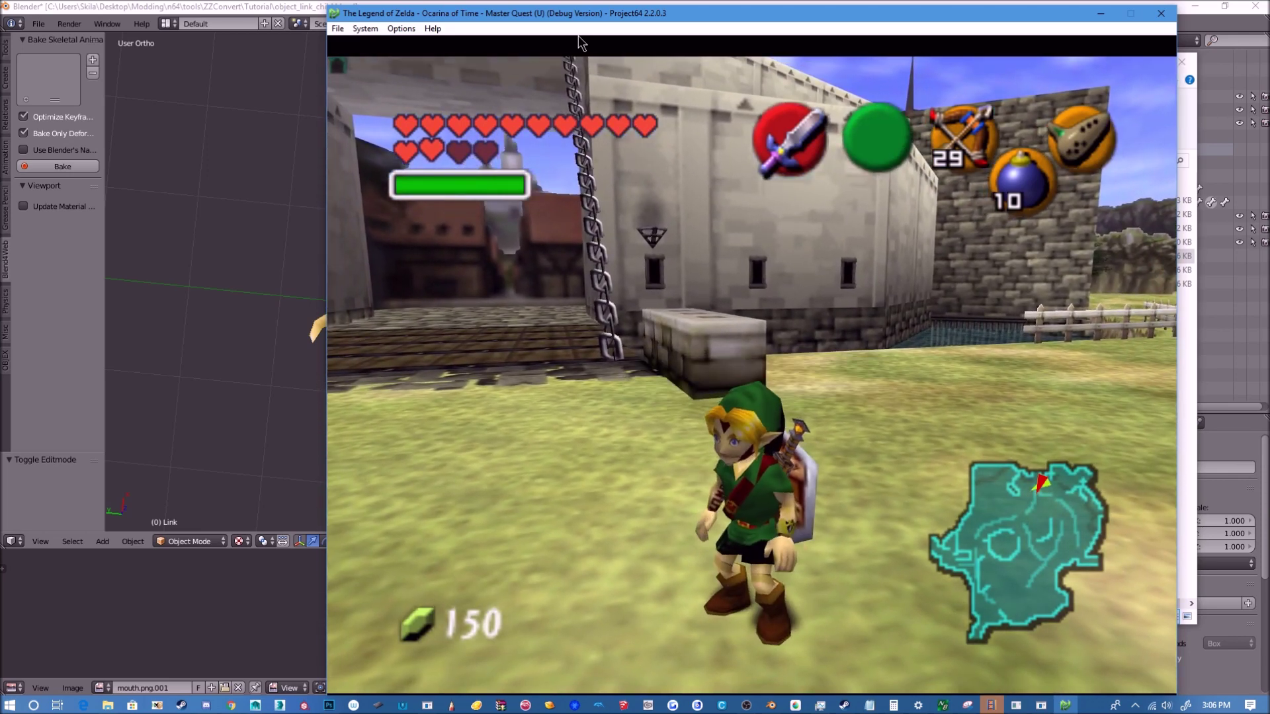
pyautogui.press('Down')
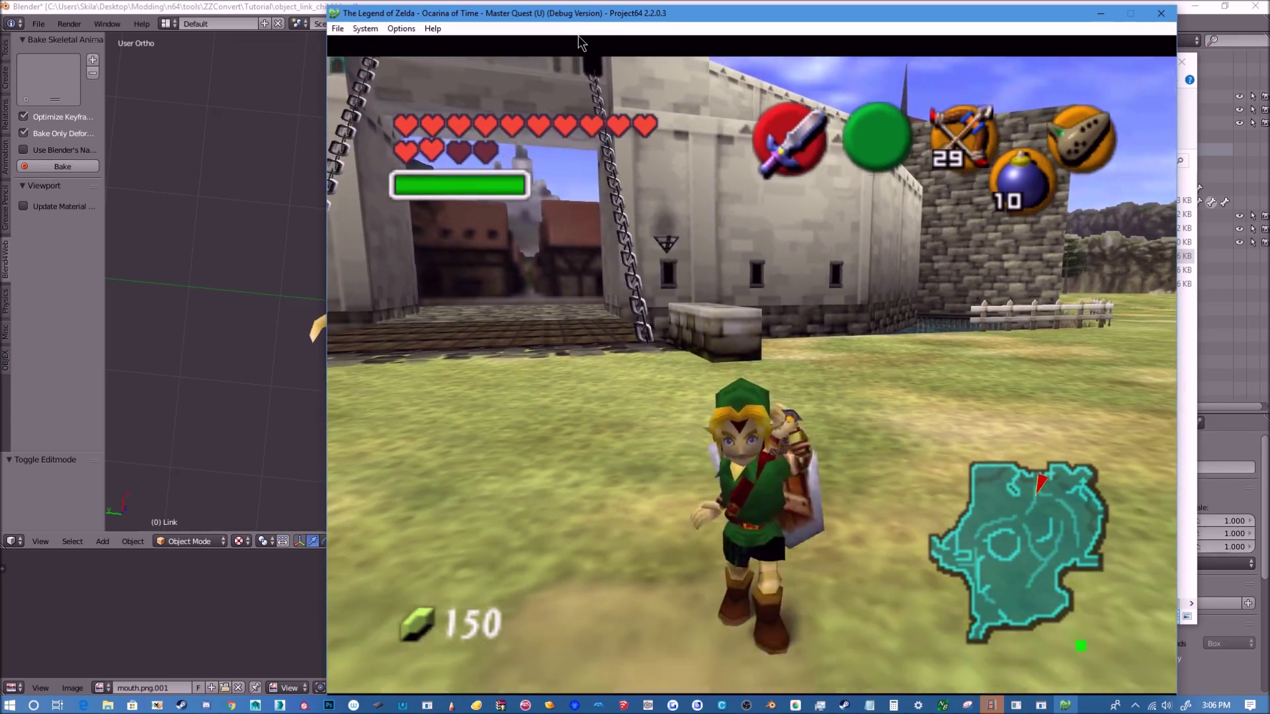
pyautogui.press('c')
pyautogui.press('x')
# Walk Link in several directions near the castle gate and swing the sword again.
pyautogui.press('Up')
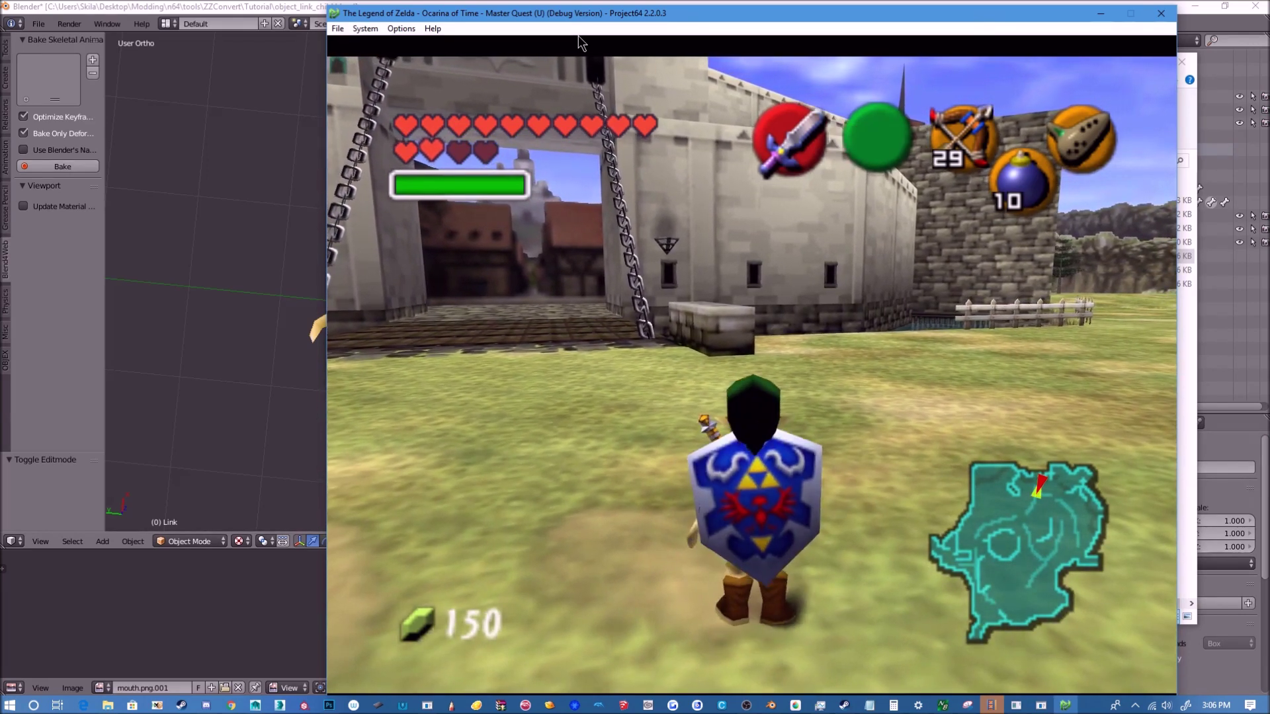
pyautogui.press('Left')
pyautogui.press('Down')
pyautogui.press('Left')
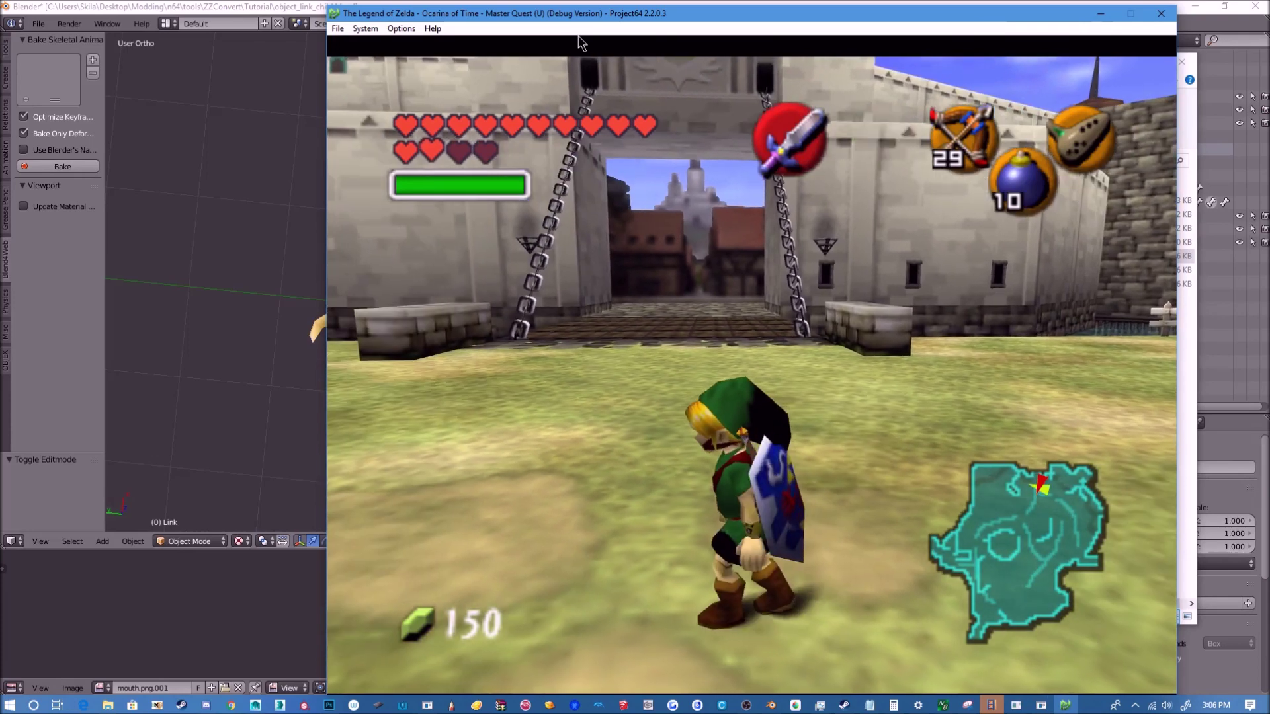
pyautogui.press('Down')
pyautogui.press('Left')
pyautogui.press('Up')
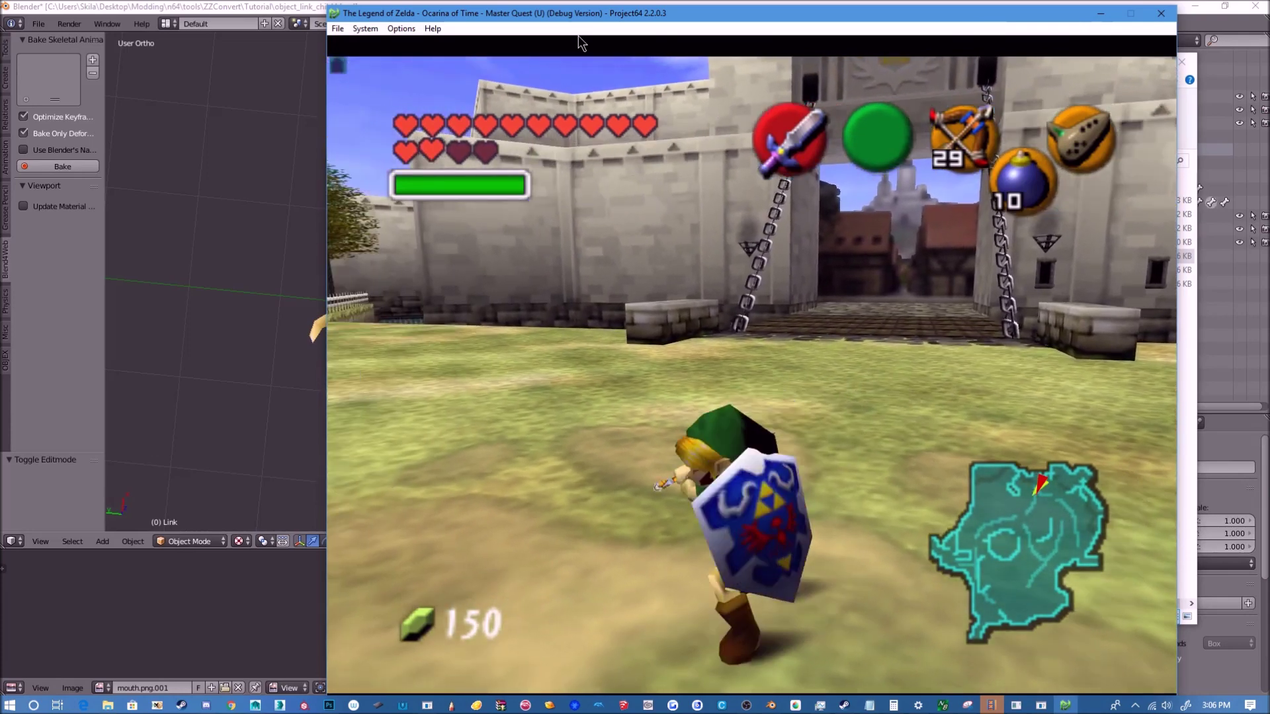
pyautogui.press('c')
pyautogui.press('Left')
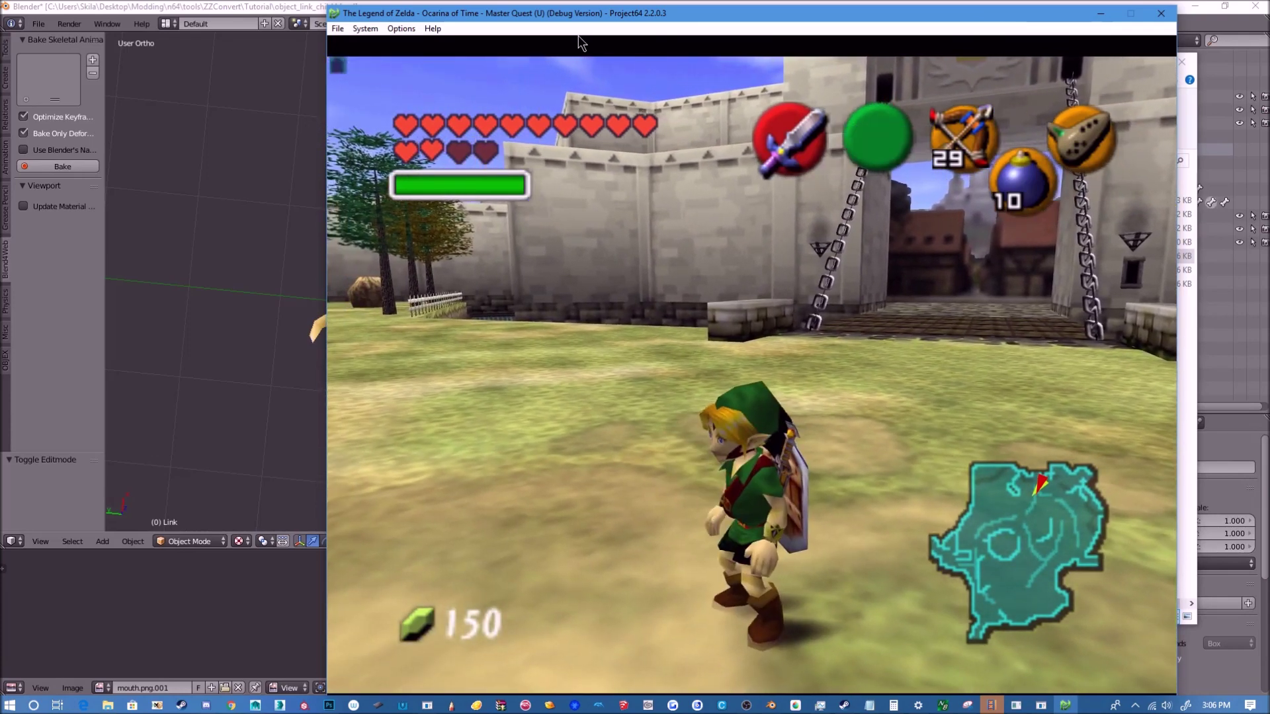